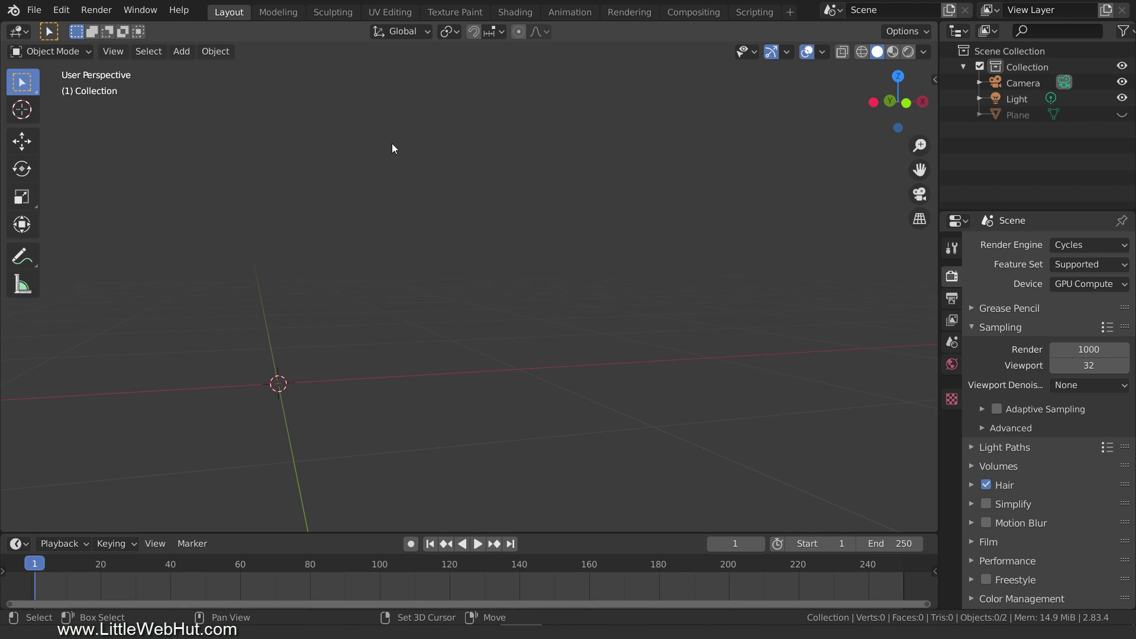
Add a text object and rotate it 90 degrees on X so it stands upright.
key("shift+a")
mouse_move(364, 125)
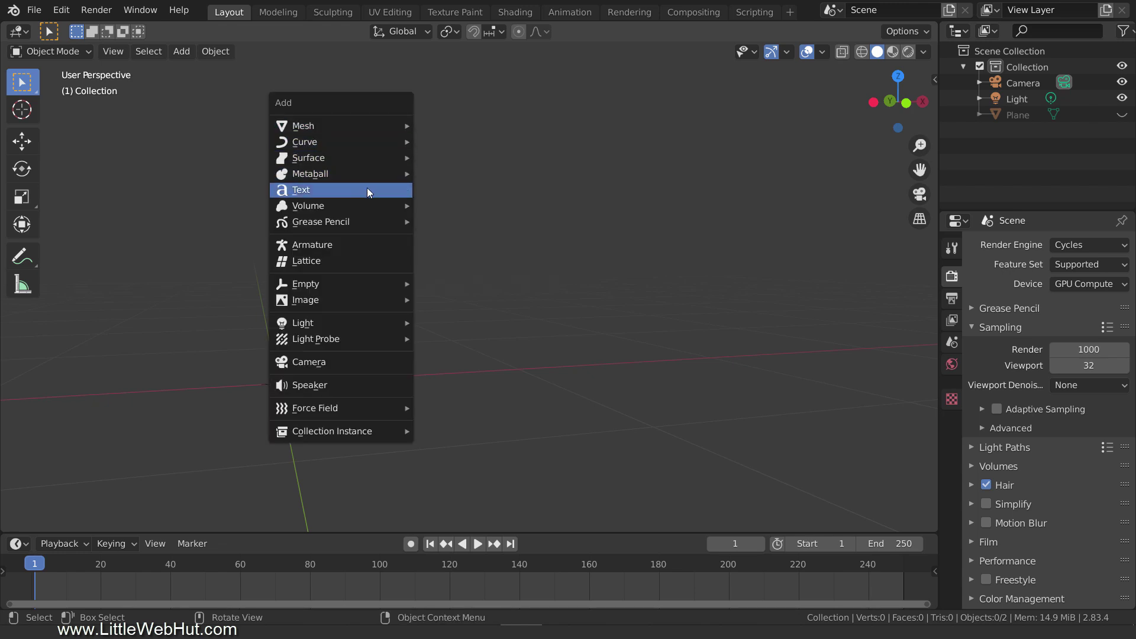
left_click(367, 189)
key("r")
key("x")
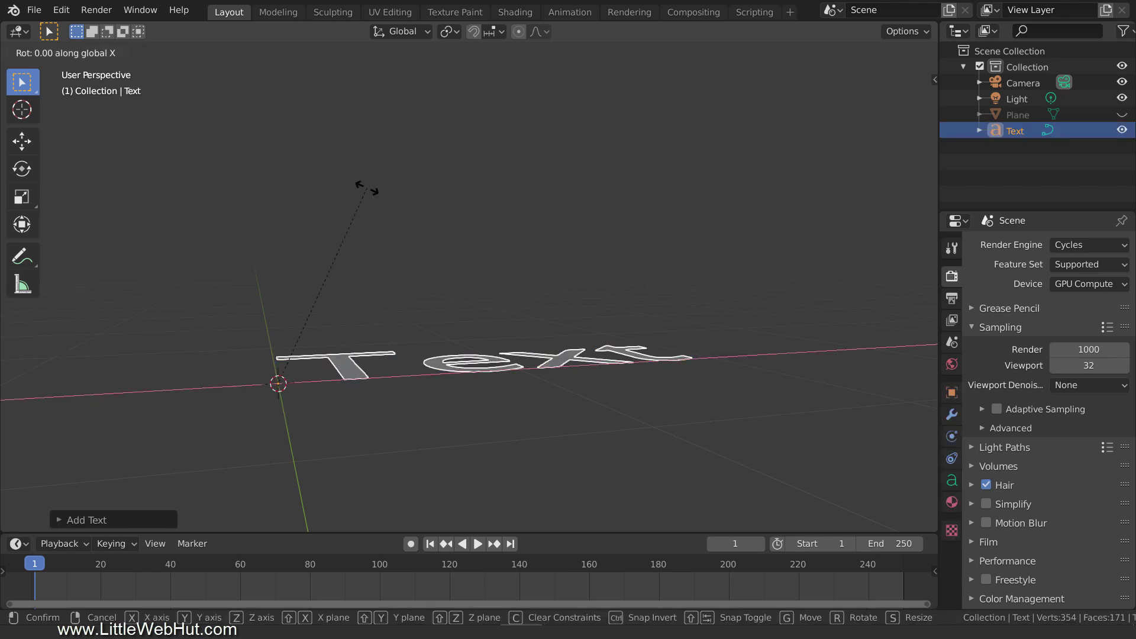
key("9")
key("0")
key("Return")
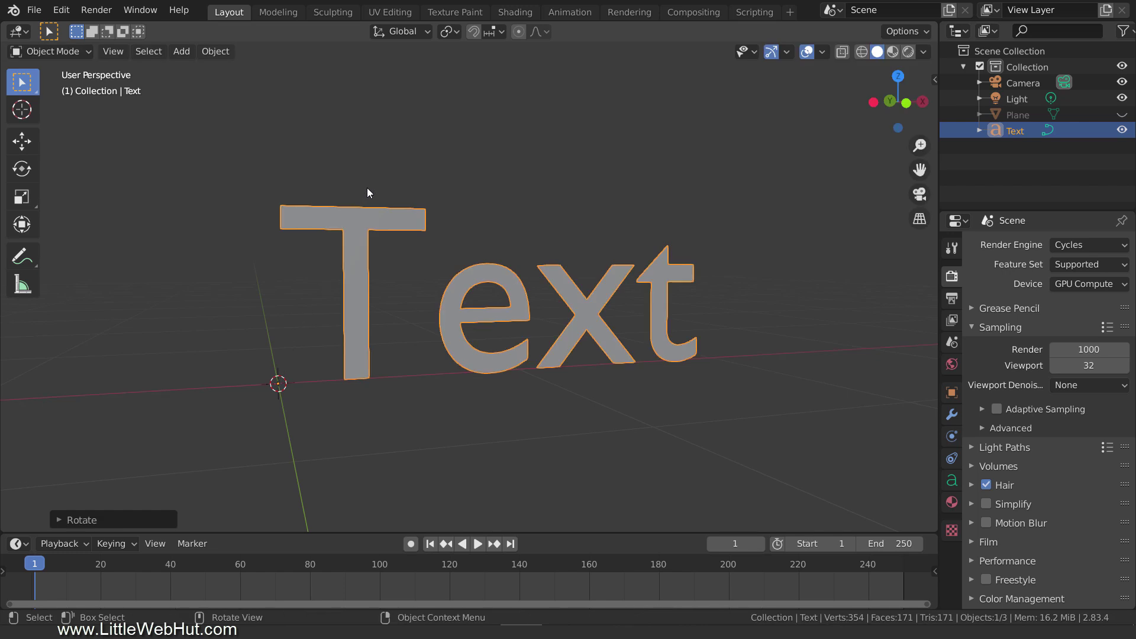
Replace the default wording with 'Blender' and return to Object Mode.
key("Tab")
key("BackSpace")
key("BackSpace")
key("BackSpace")
key("BackSpace")
type("B")
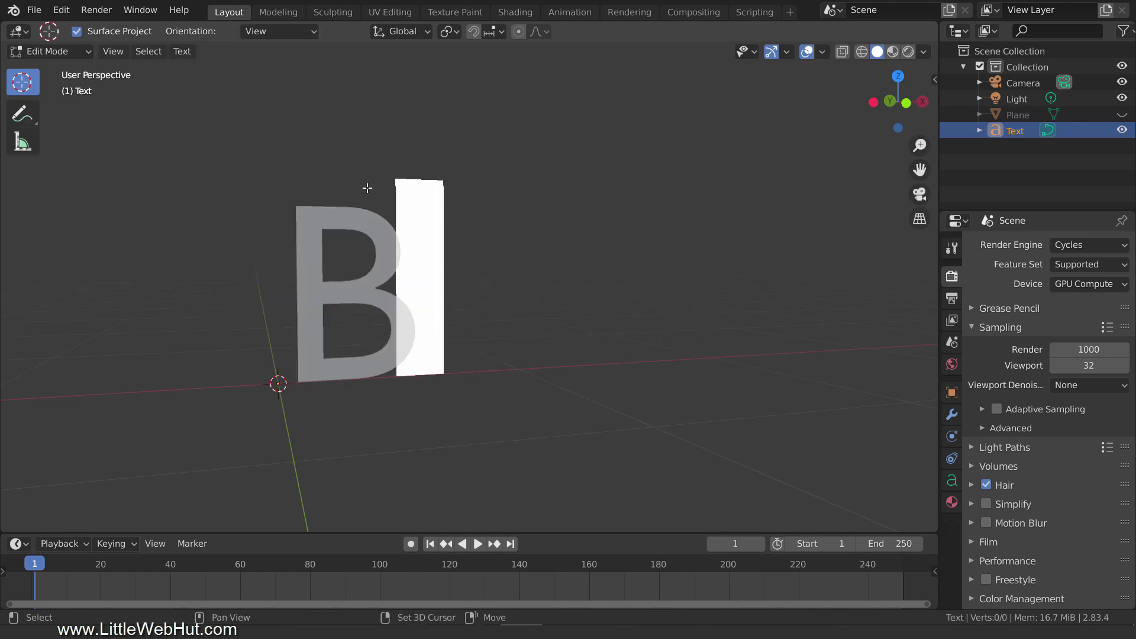
type("lender")
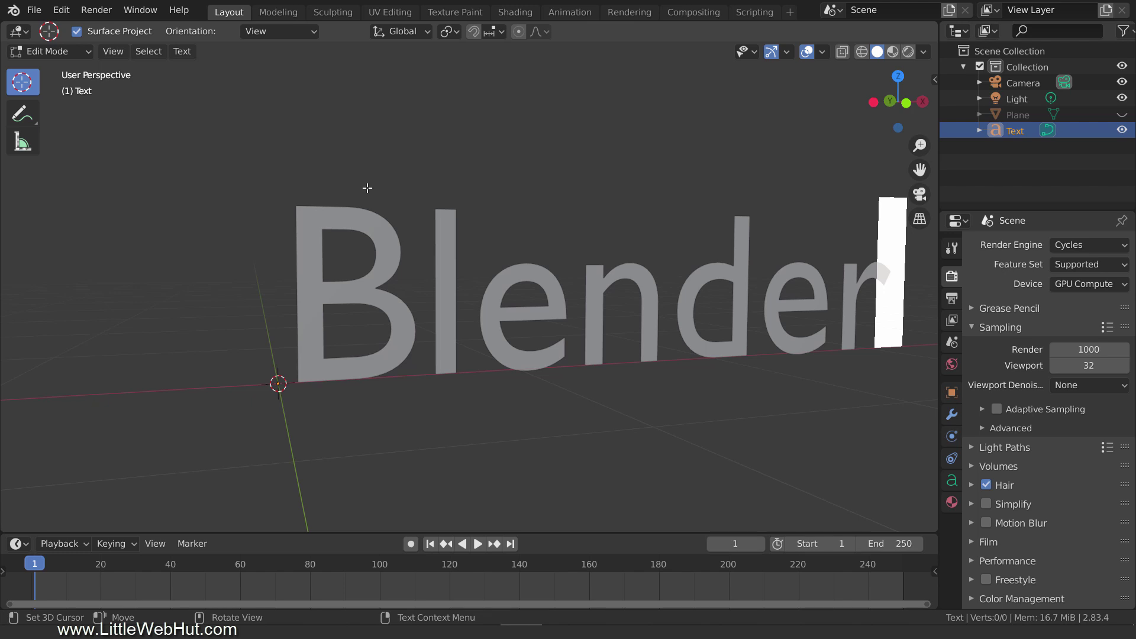
key("Tab")
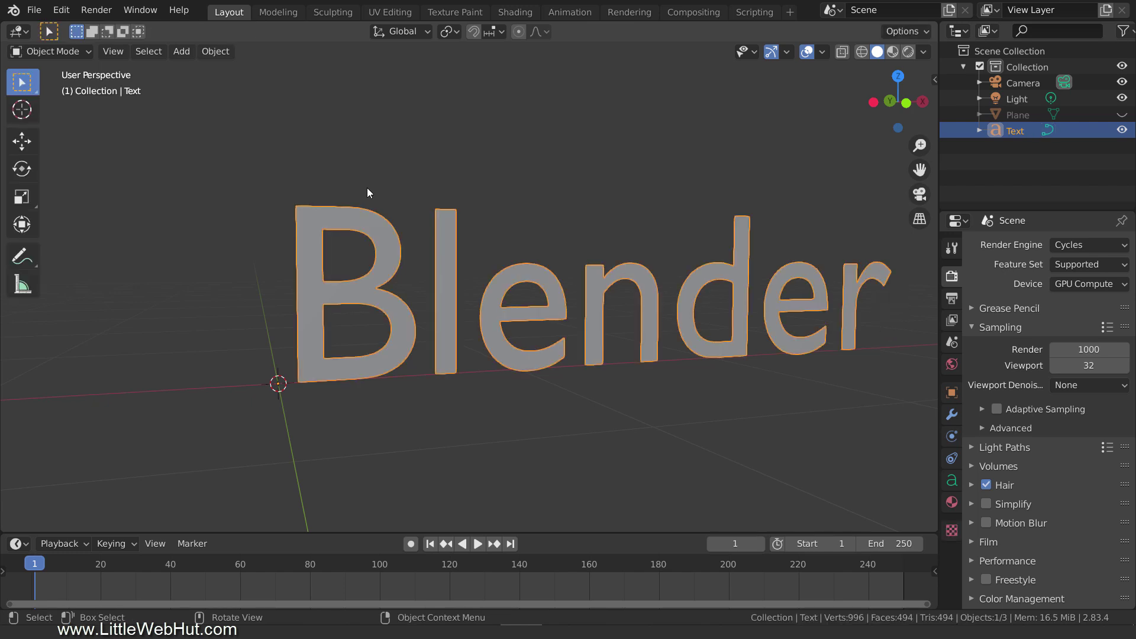
Set the text's Geometry Extrude depth to 0.1 m in Object Data properties.
left_click(951, 481)
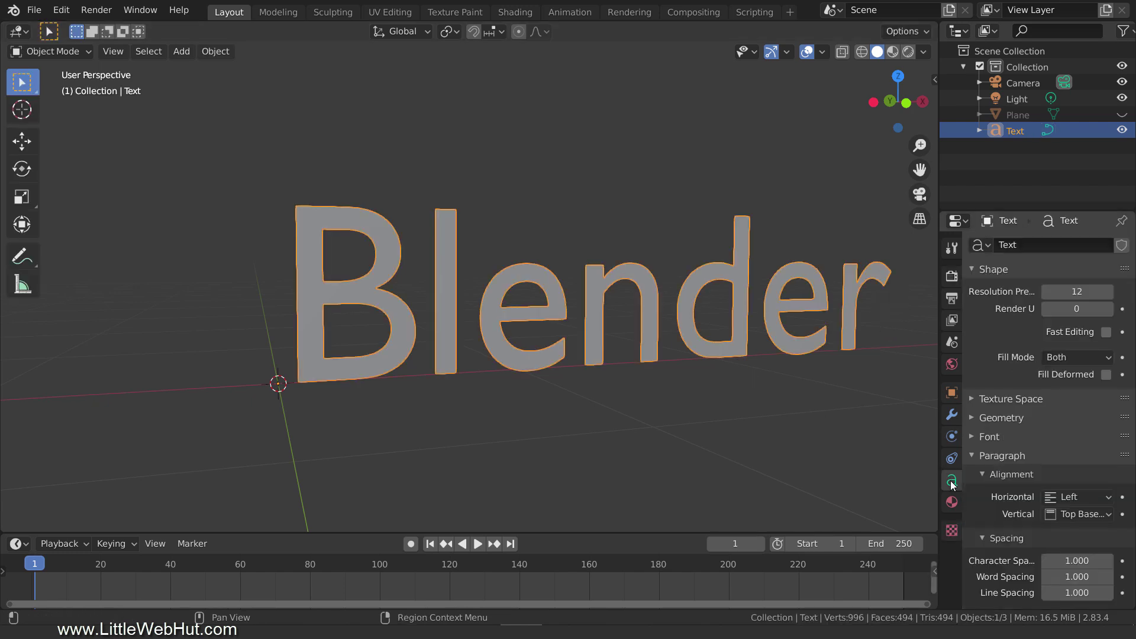
left_click(973, 418)
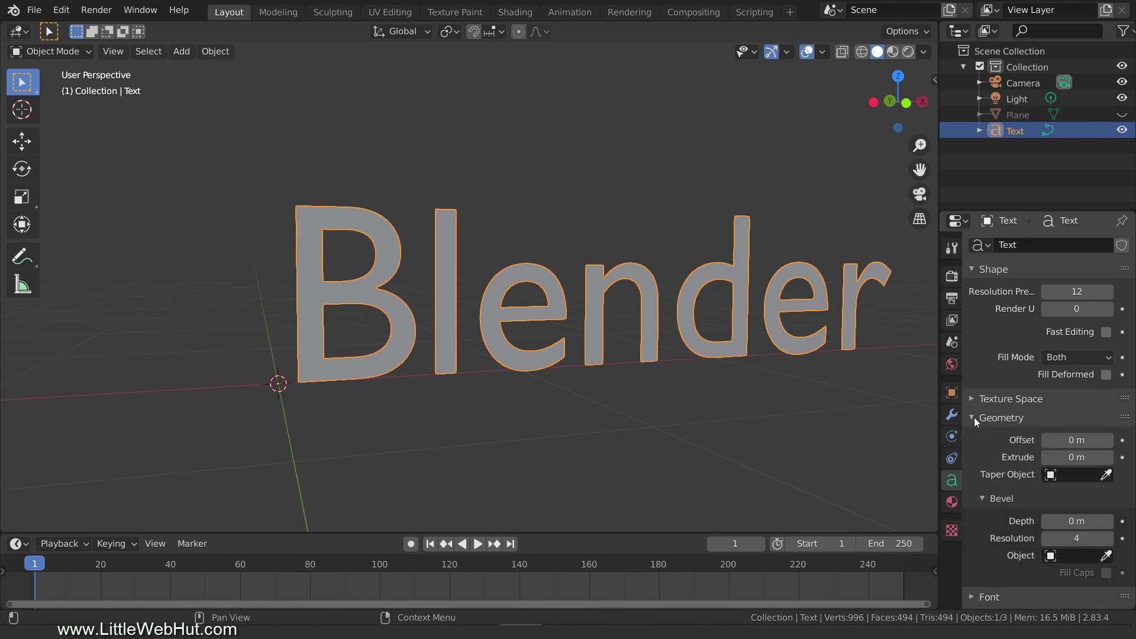
left_click(1060, 451)
type("0.1")
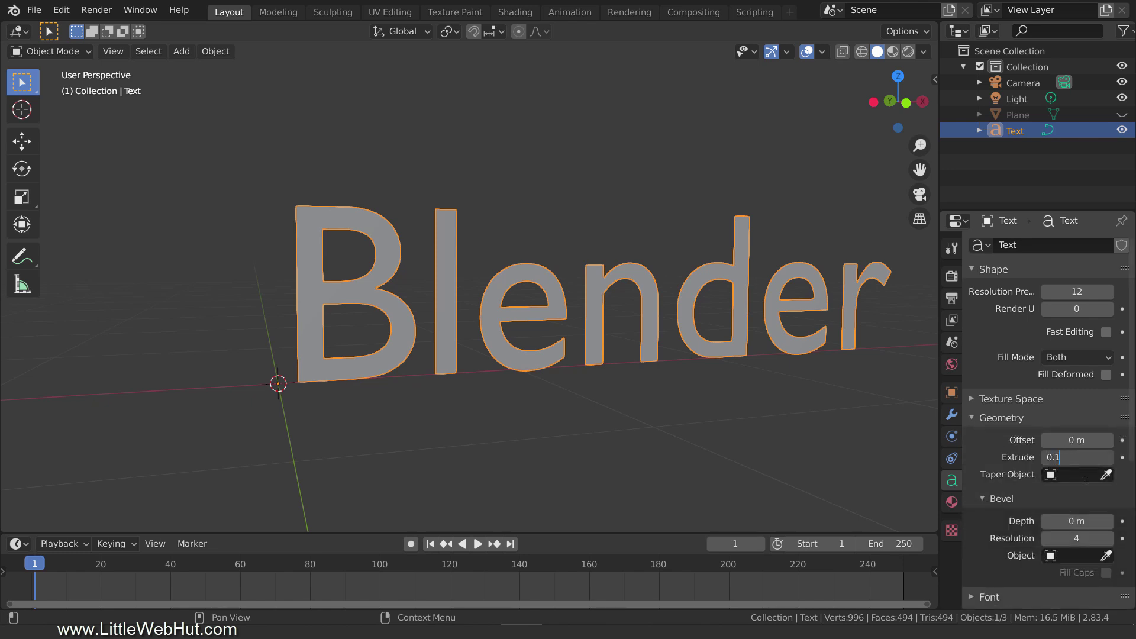
key("Return")
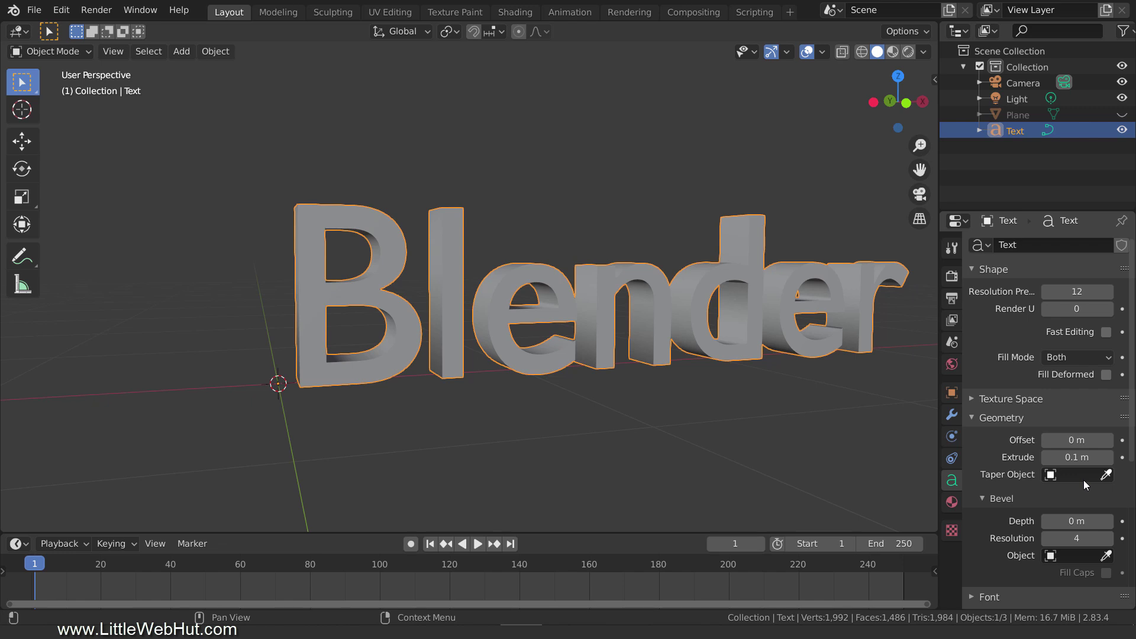
right_click(595, 275)
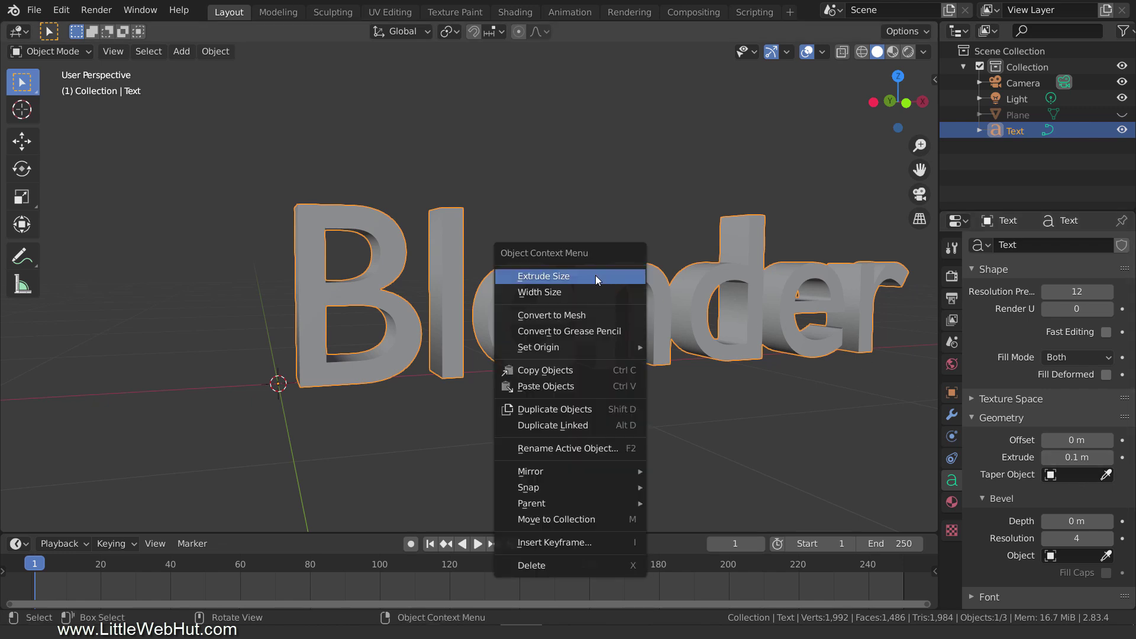
Convert the extruded Blender text to a mesh and enter Edit Mode.
left_click(596, 319)
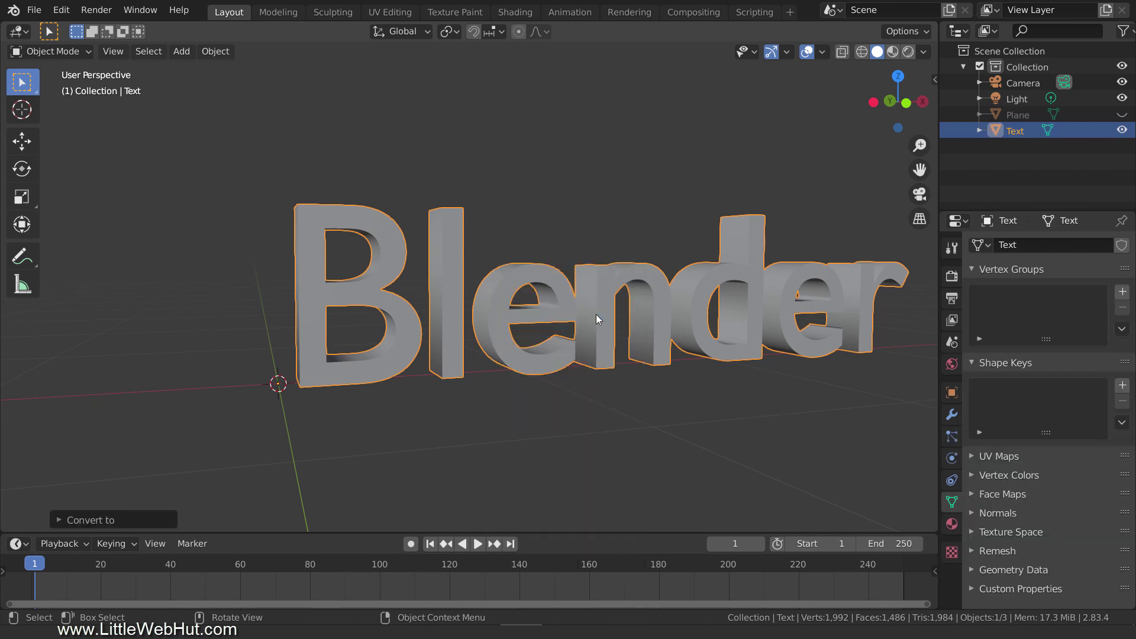
key("Tab")
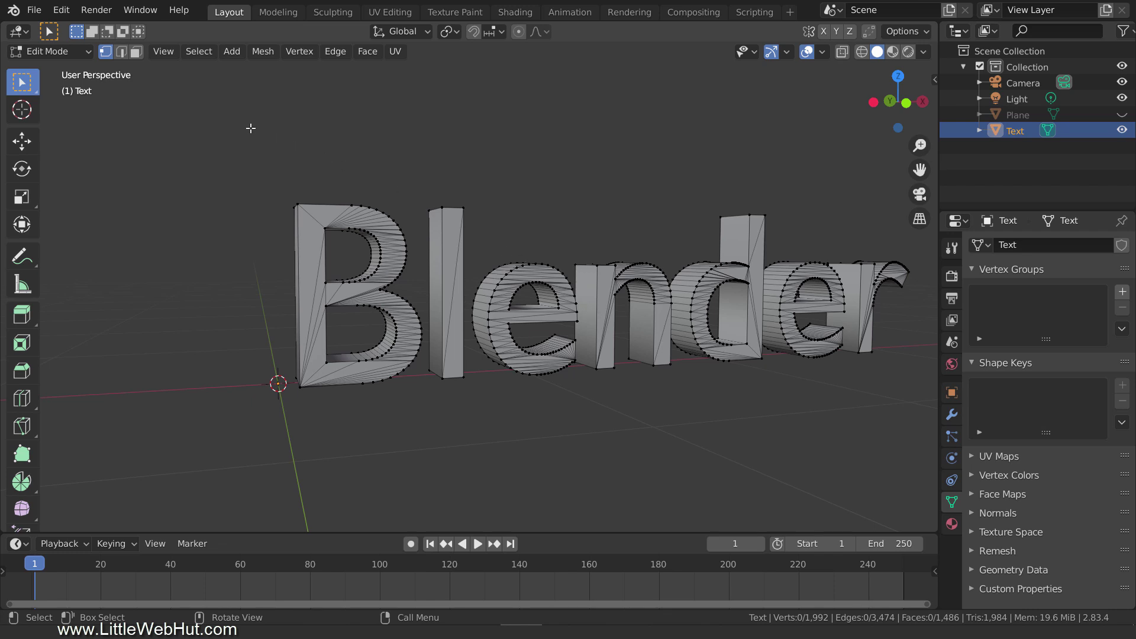
Select all vertices and Merge by Distance, removing 996 duplicates.
key("a")
right_click(305, 218)
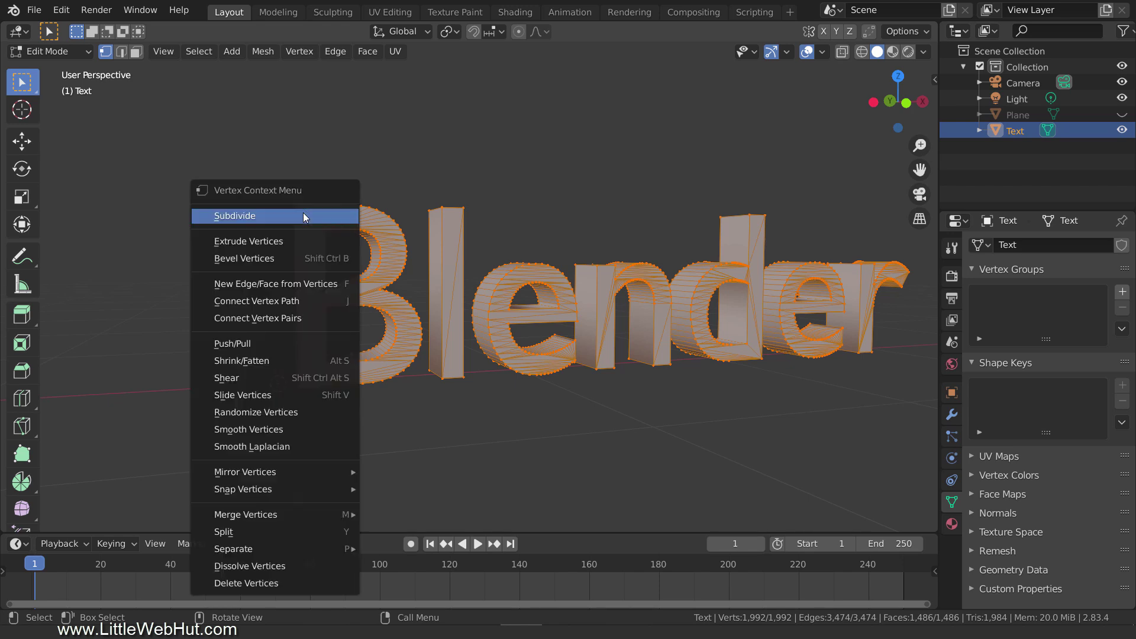
mouse_move(295, 512)
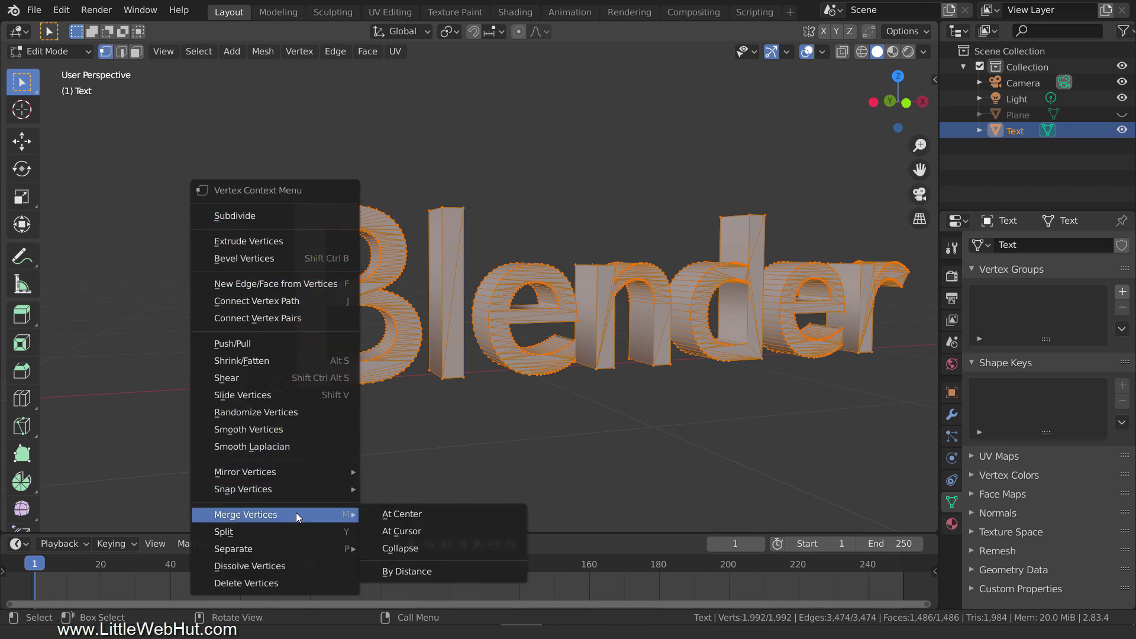
left_click(456, 570)
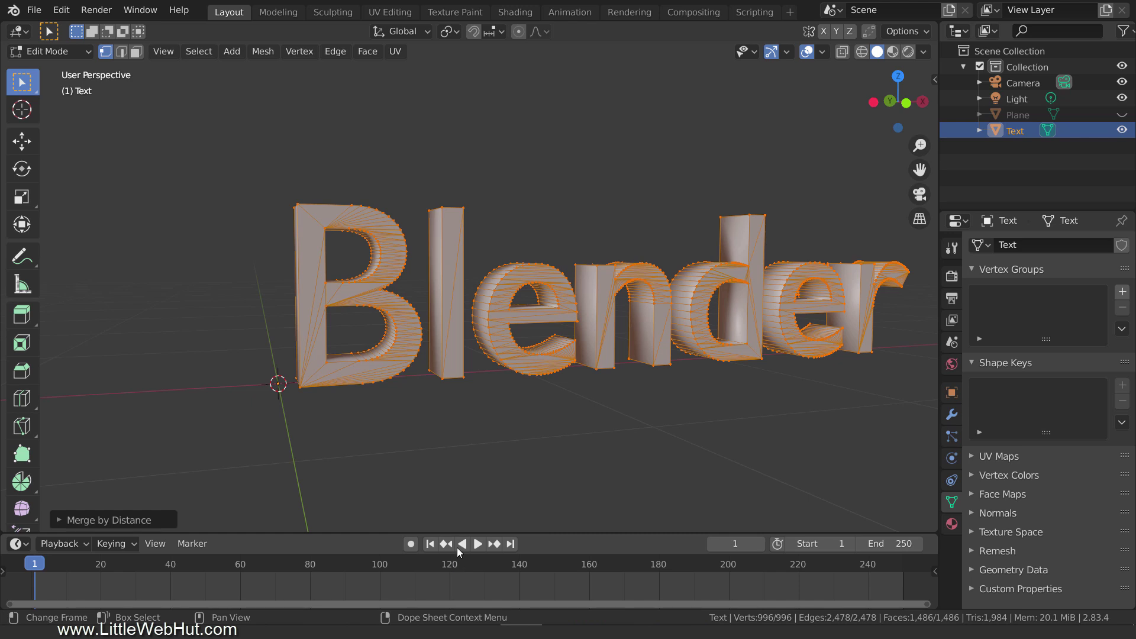
Separate the mesh by loose parts into individual letter objects and return to Object Mode.
key("p")
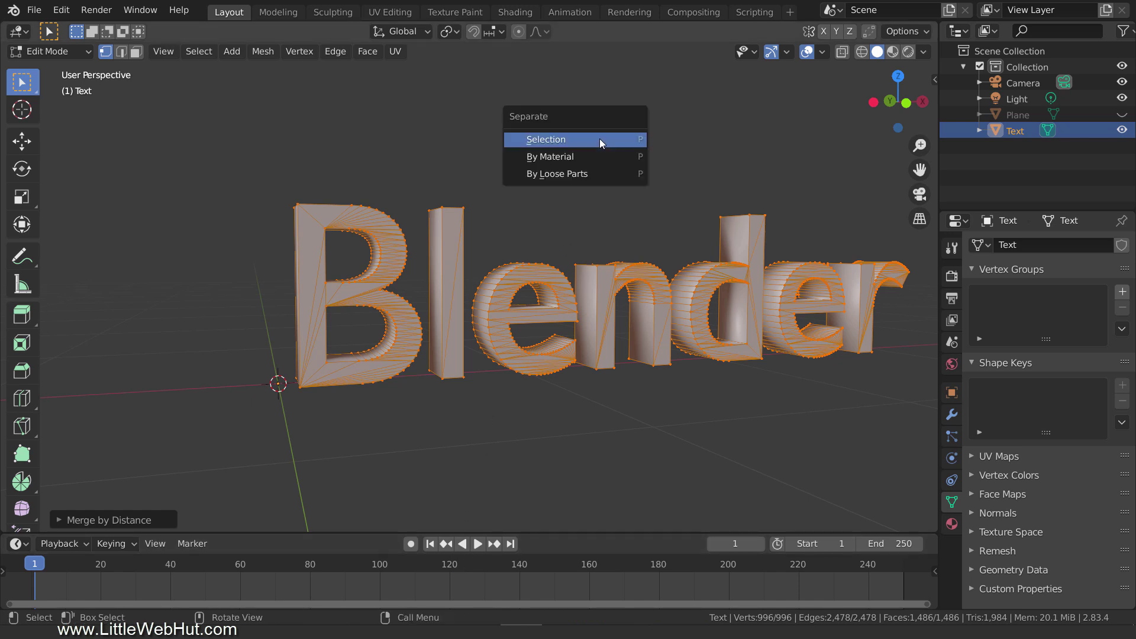
left_click(604, 174)
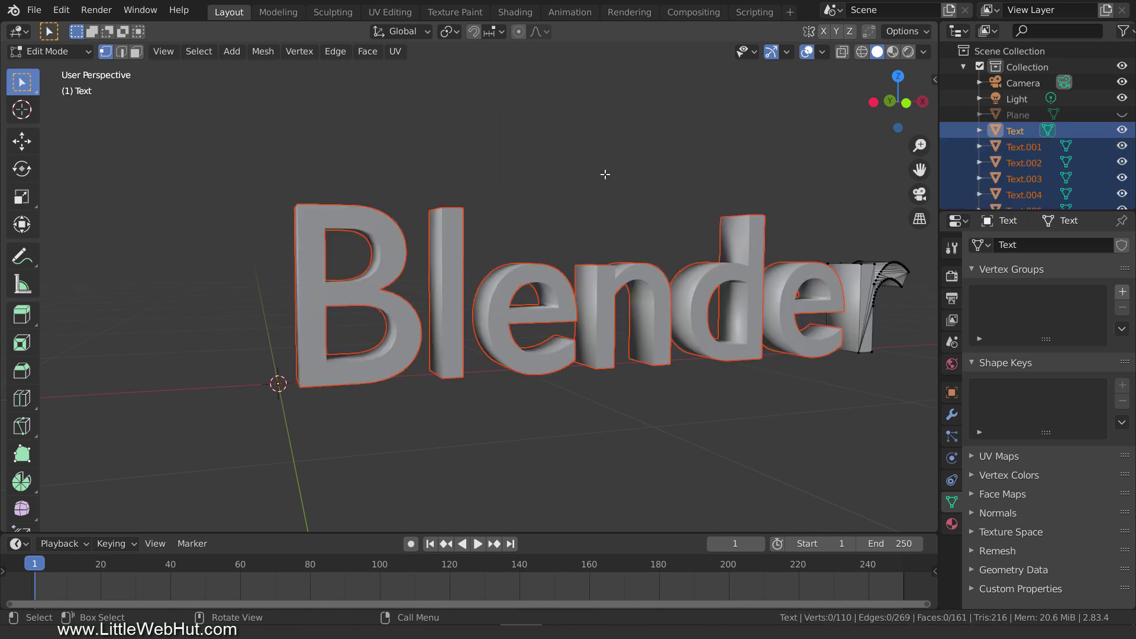
key("Tab")
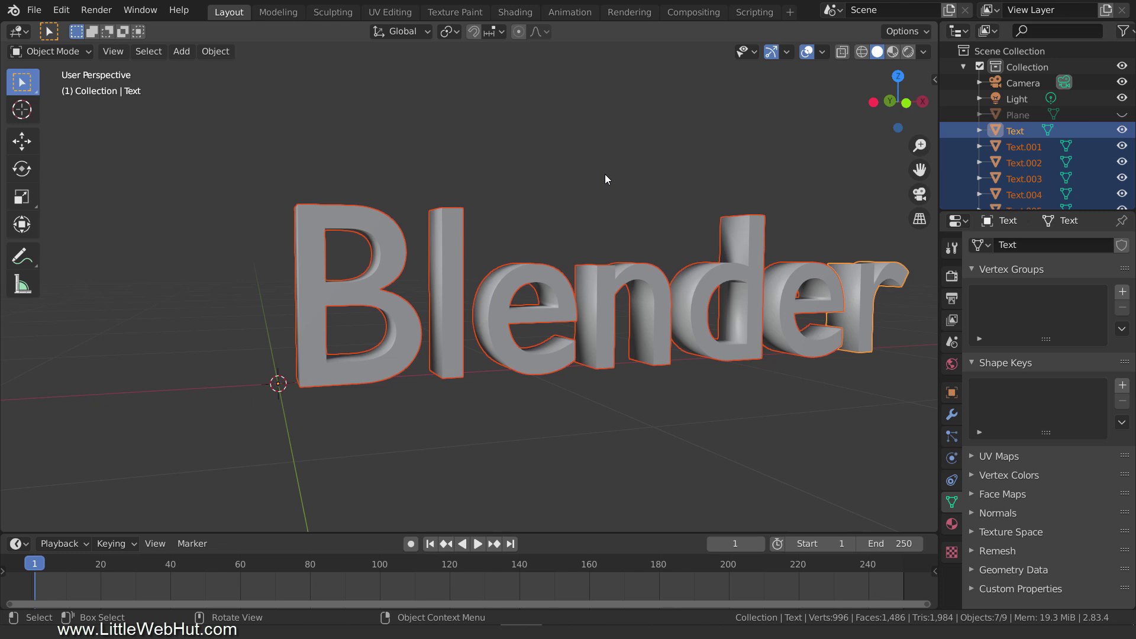
In Preferences, filter add-ons to Add Curve, enable Add Curve: Extra Objects, and close the window.
left_click(62, 10)
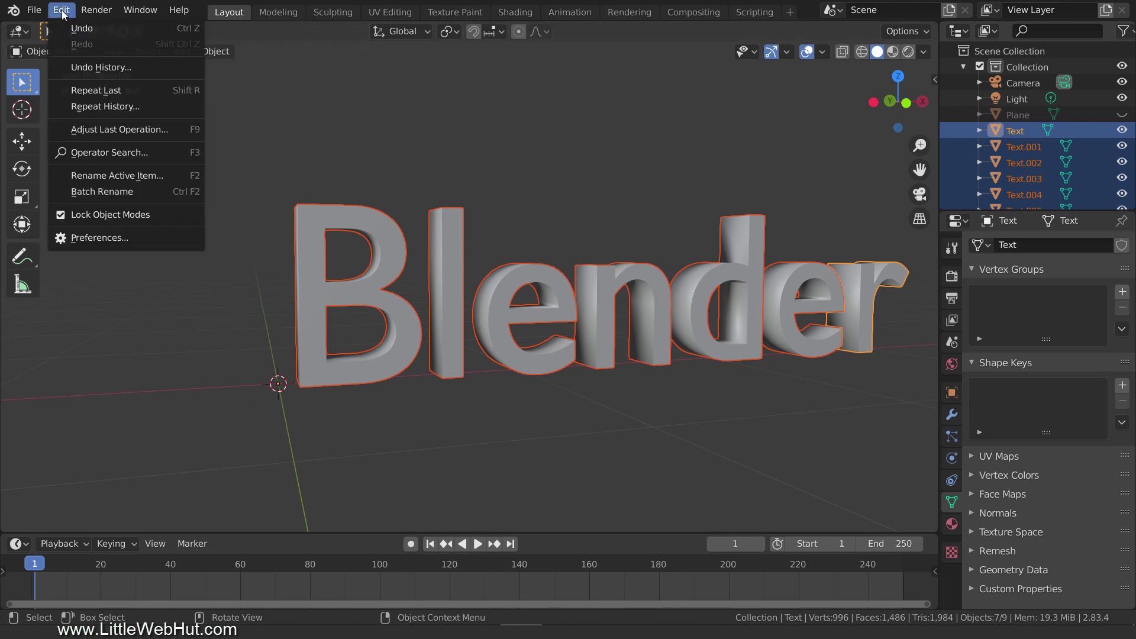
left_click(136, 237)
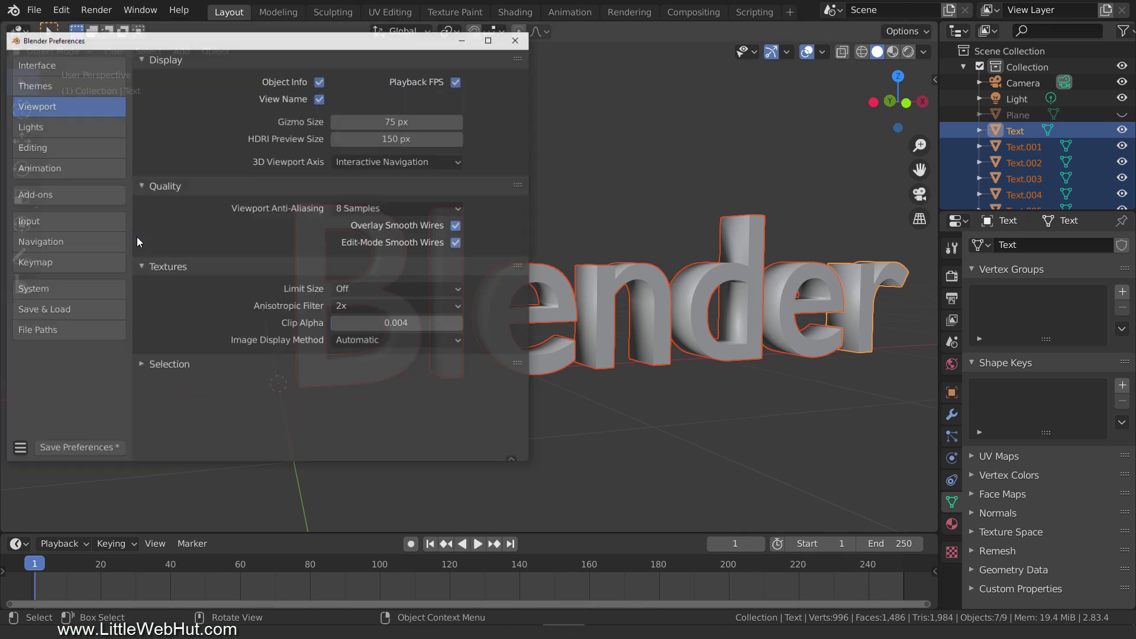
left_click(102, 195)
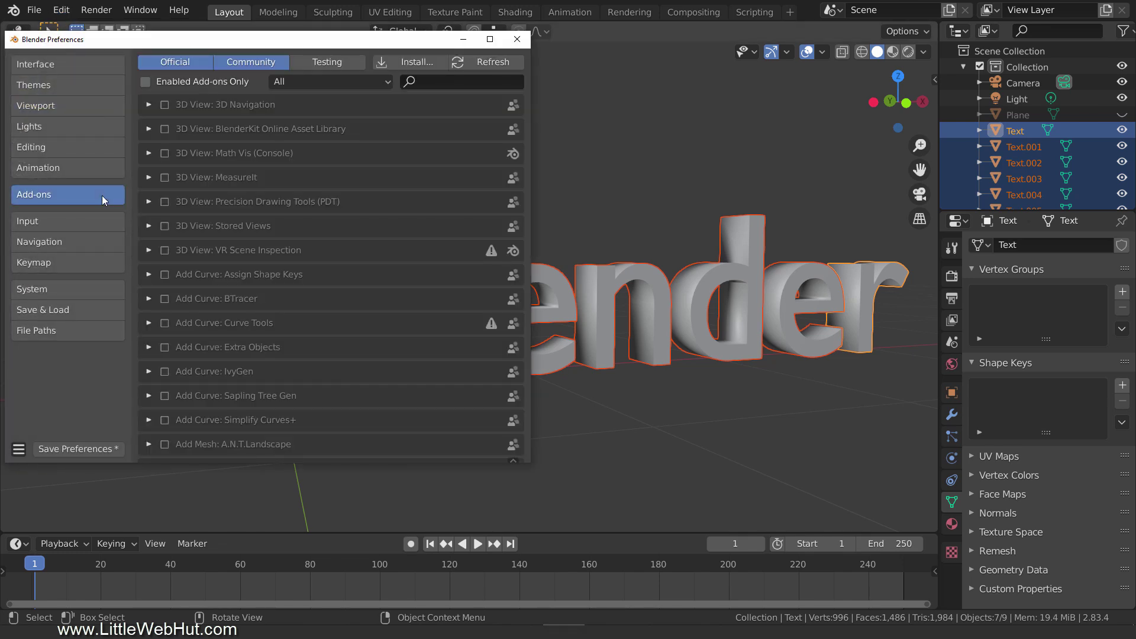
left_click(315, 81)
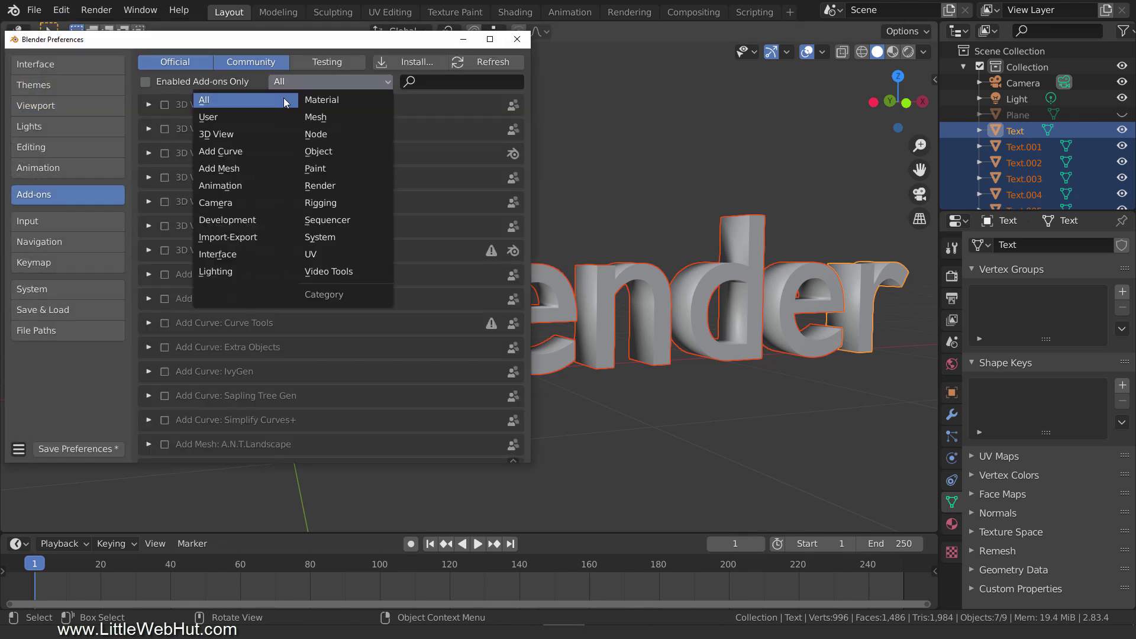
left_click(253, 153)
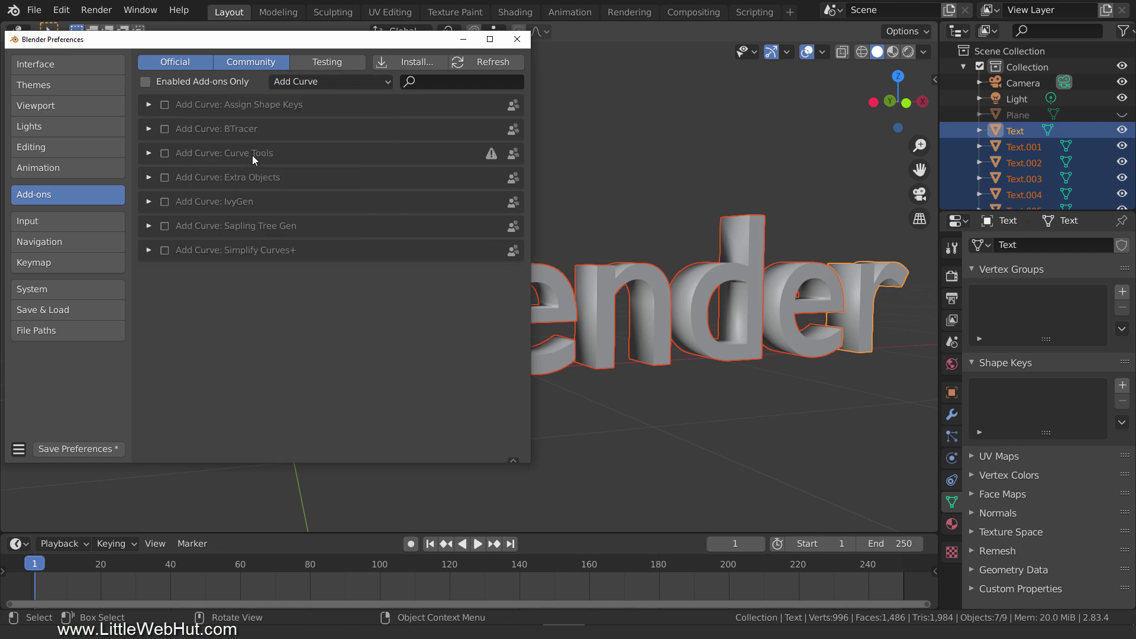
left_click(165, 177)
left_click(515, 40)
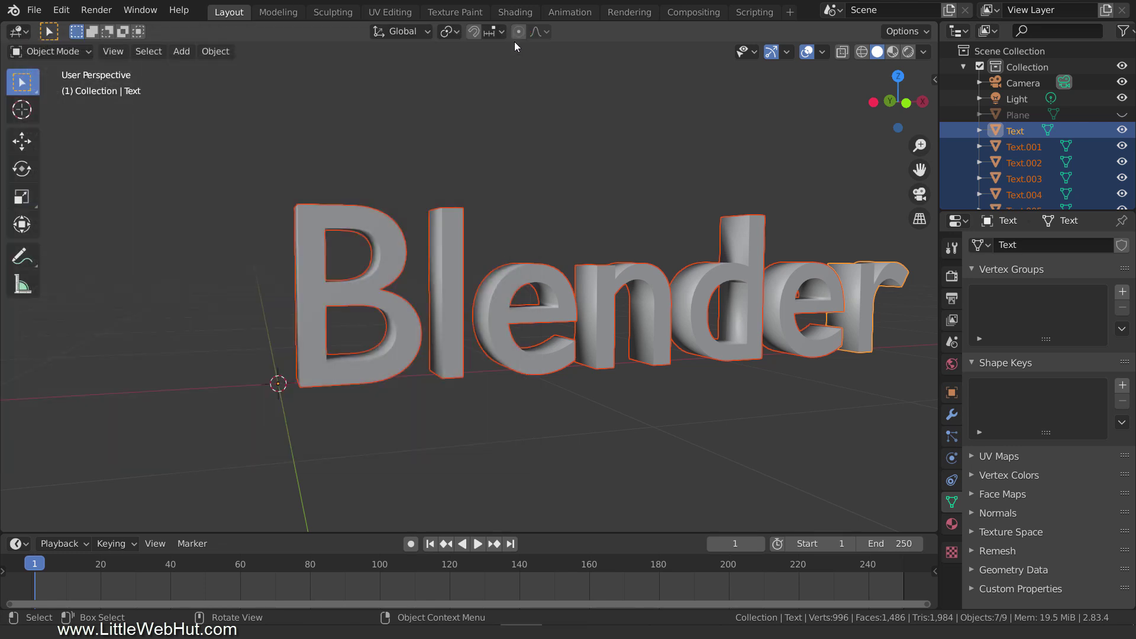
key("shift+a")
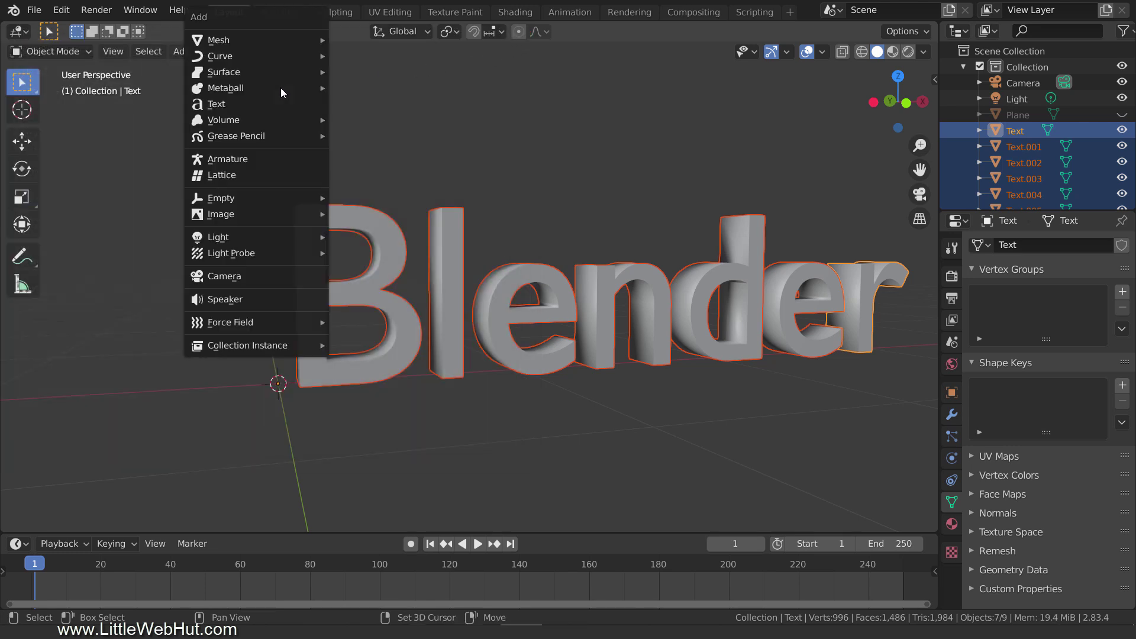
mouse_move(286, 56)
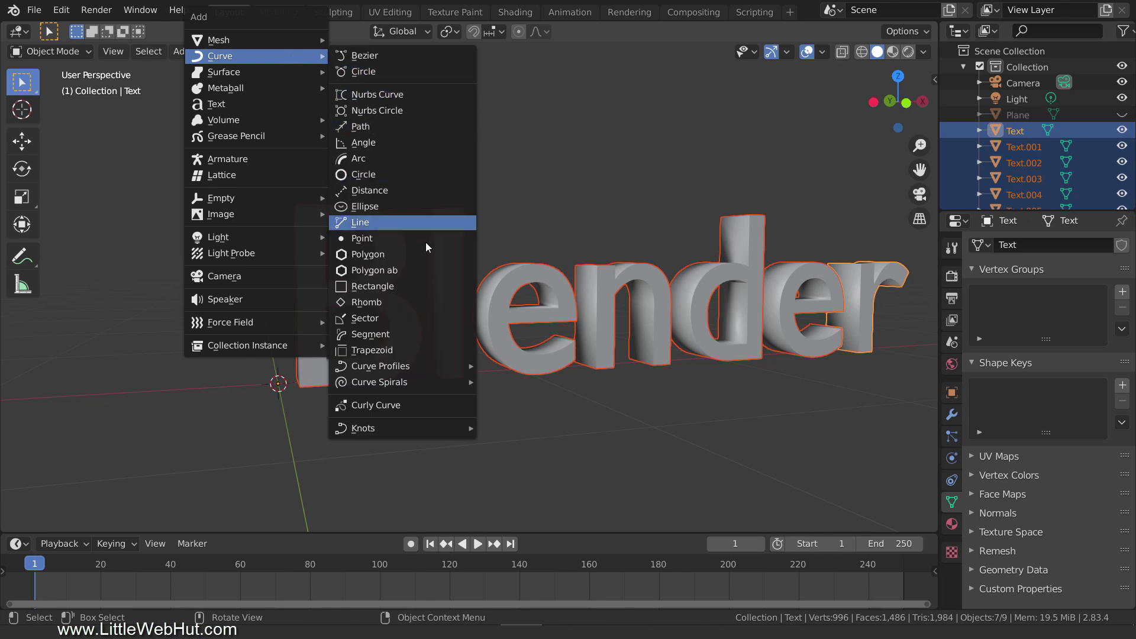
mouse_move(430, 428)
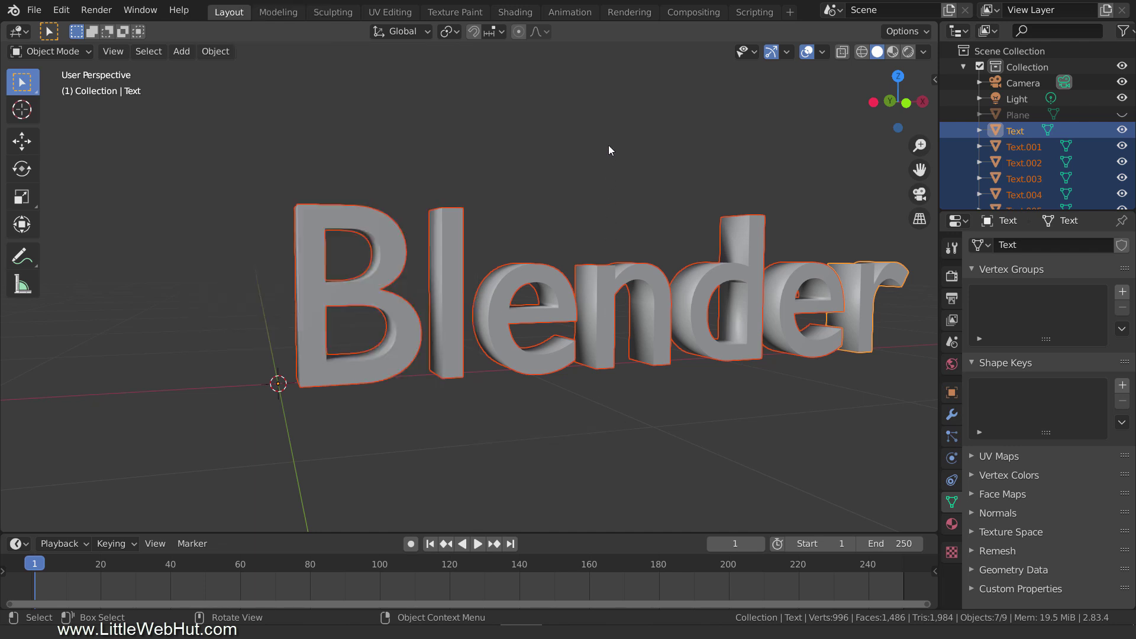
key("n")
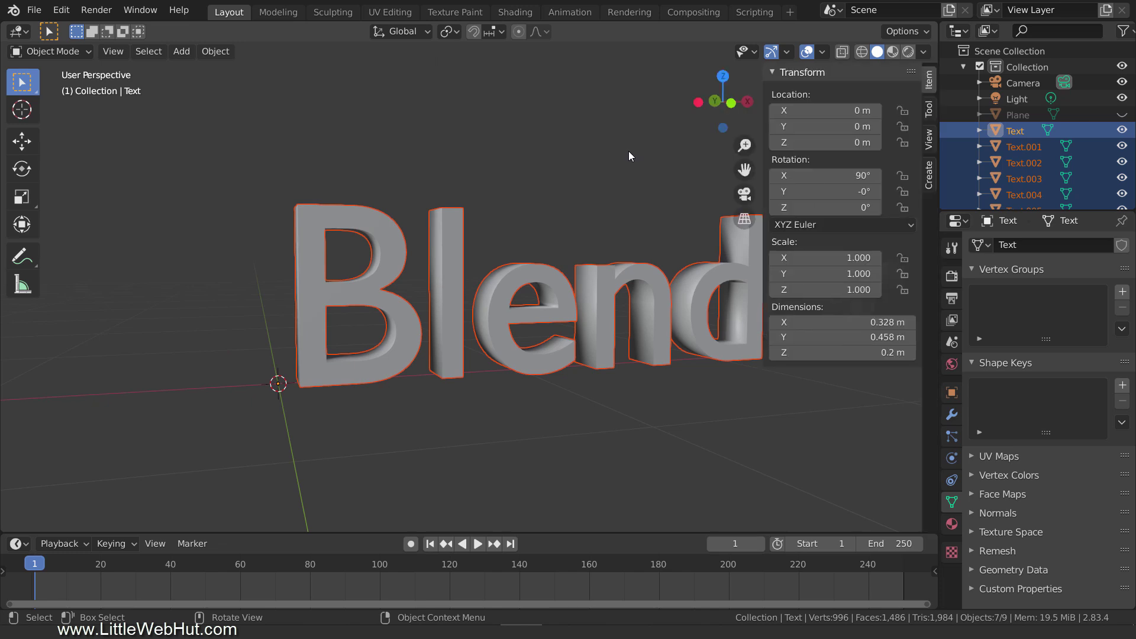
Expand Spline Generator in the sidebar's Create tab and select only the letter B.
left_click(929, 181)
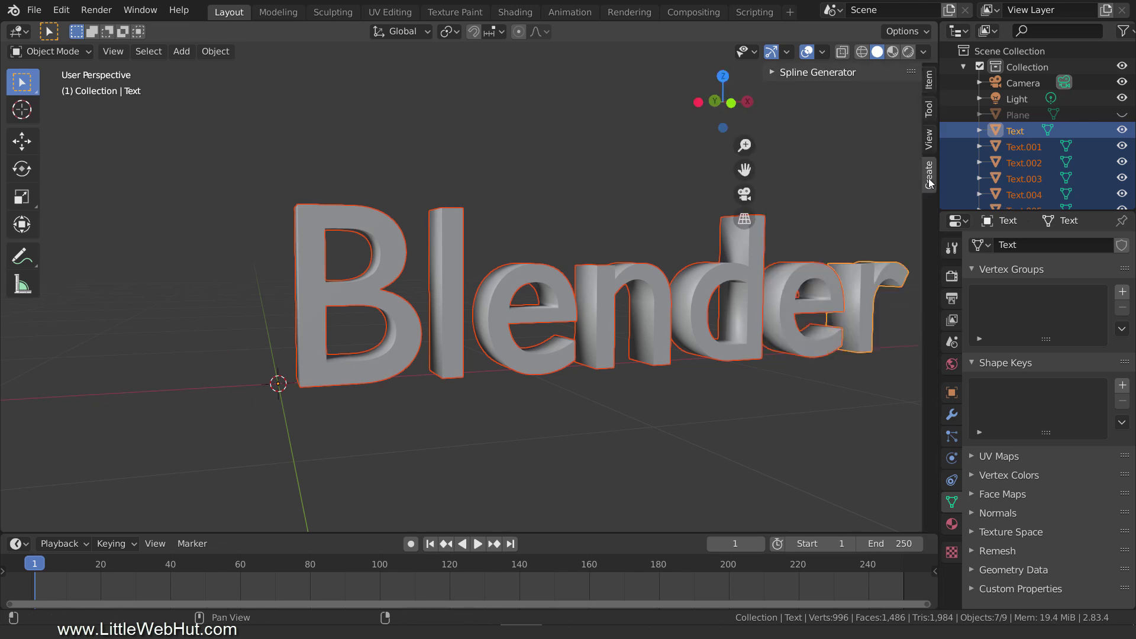
left_click(771, 73)
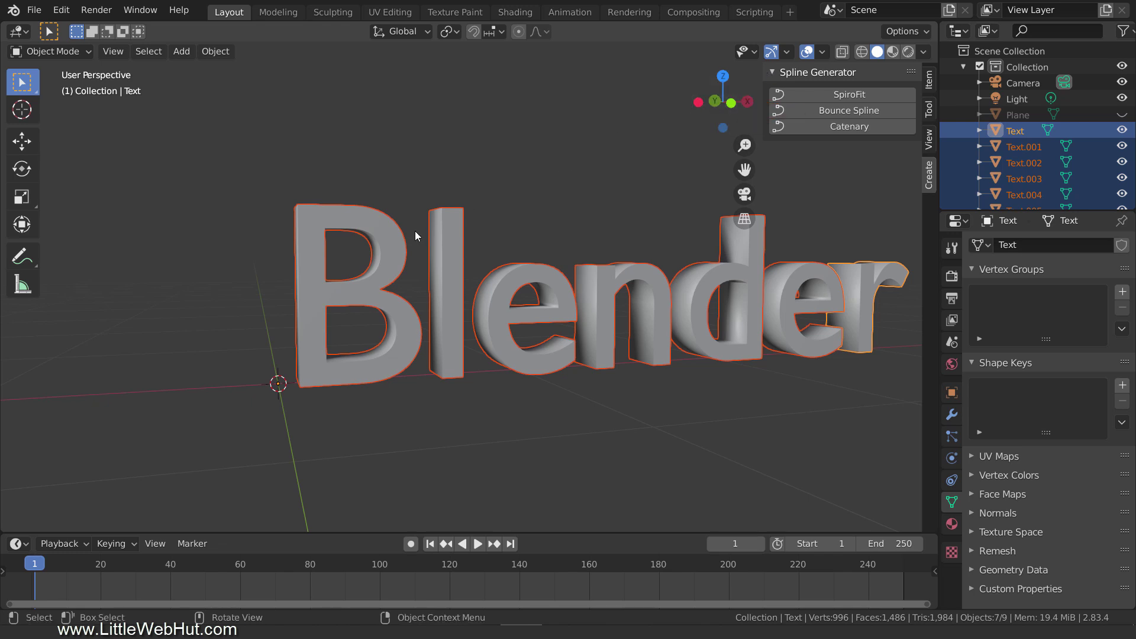
left_click(395, 260)
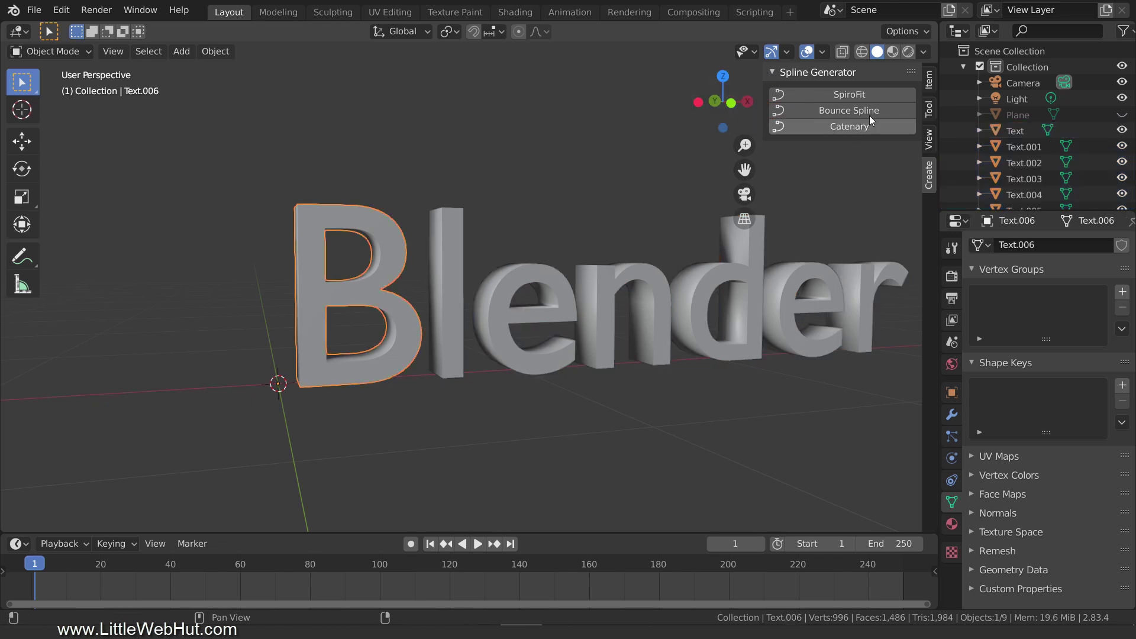
Wrap the B in a Bounce Spline with 500 bounces and 0.015 extrude.
left_click(885, 110)
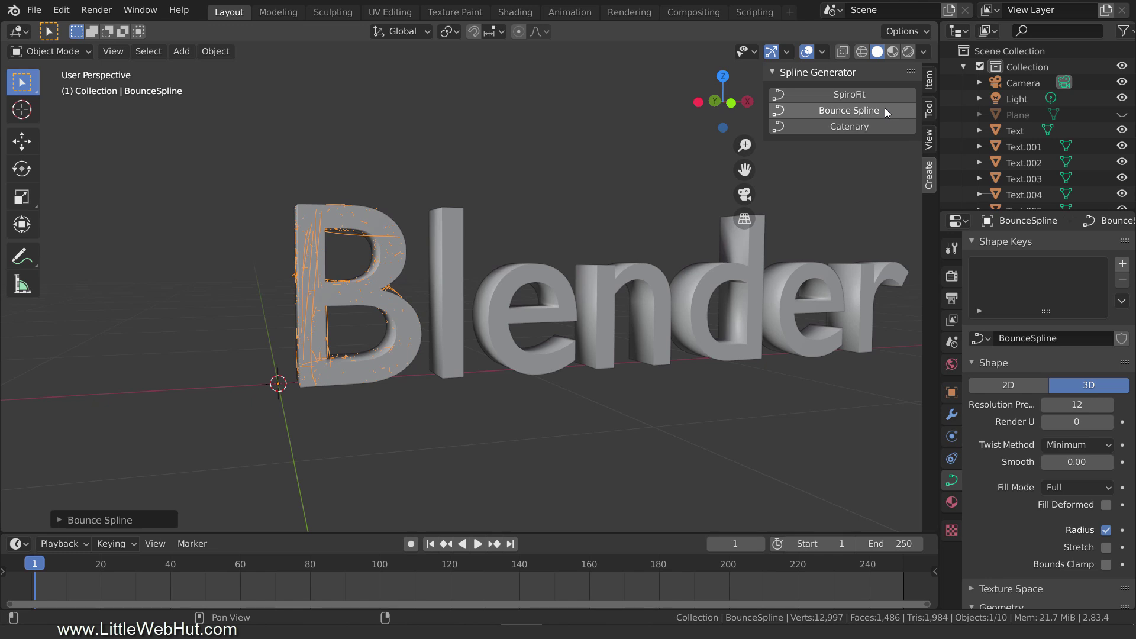
left_click(65, 519)
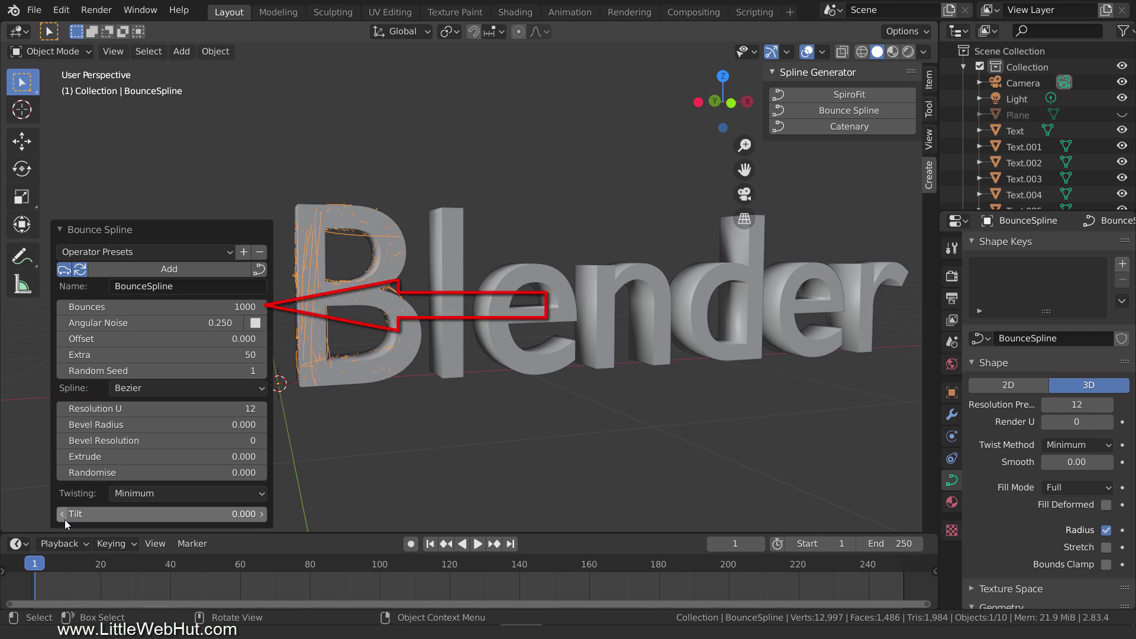
left_click(193, 306)
type("500")
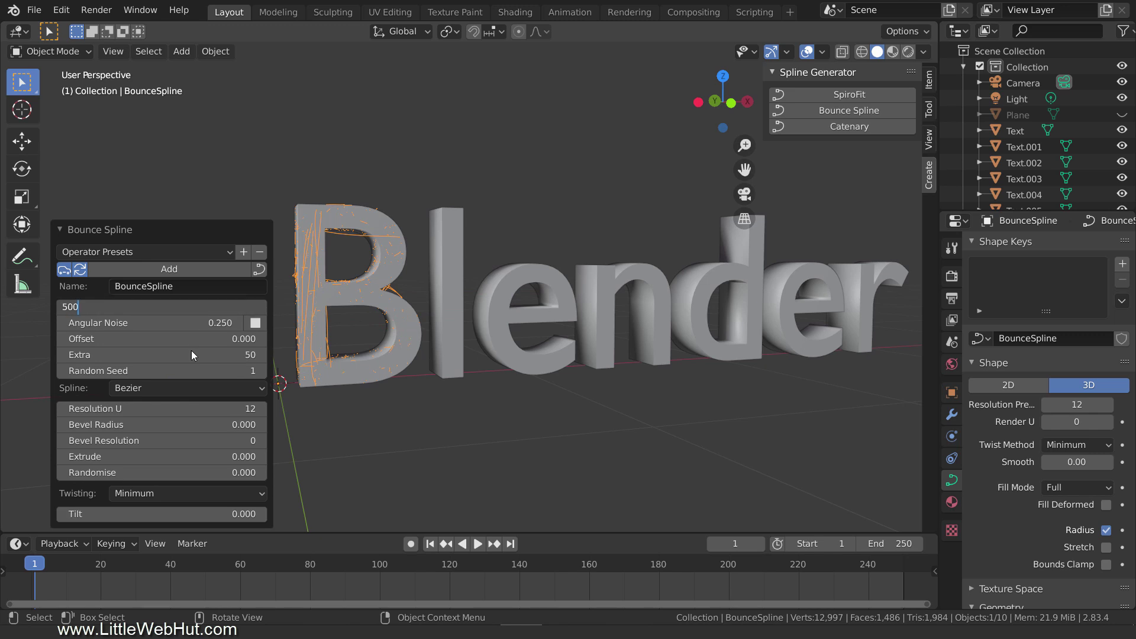
key("Return")
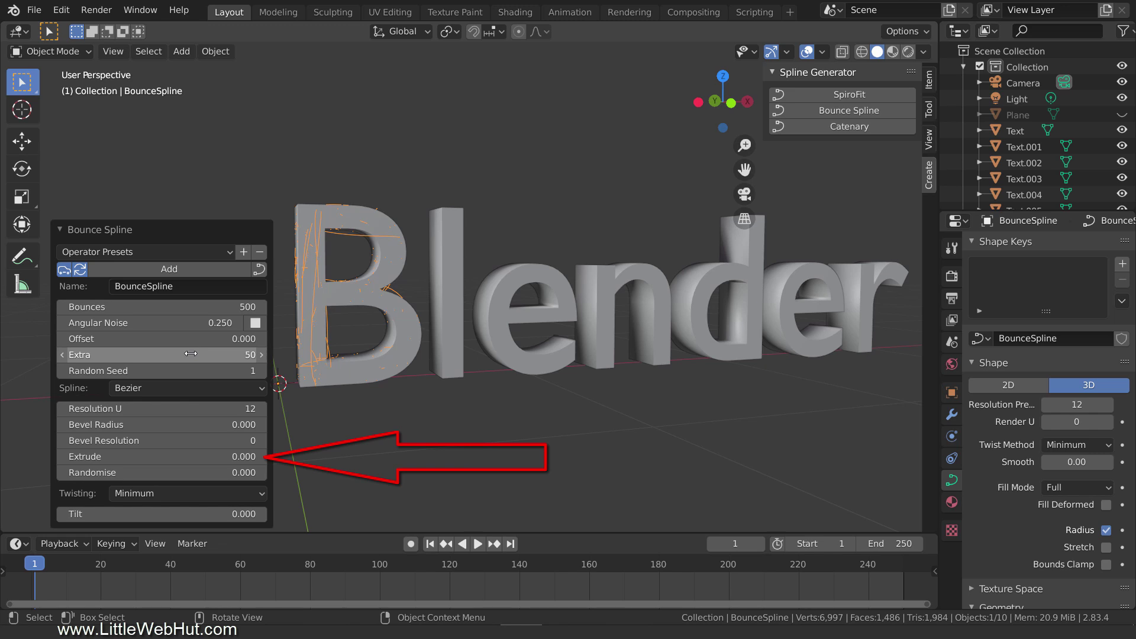
left_click(183, 459)
type("0.015")
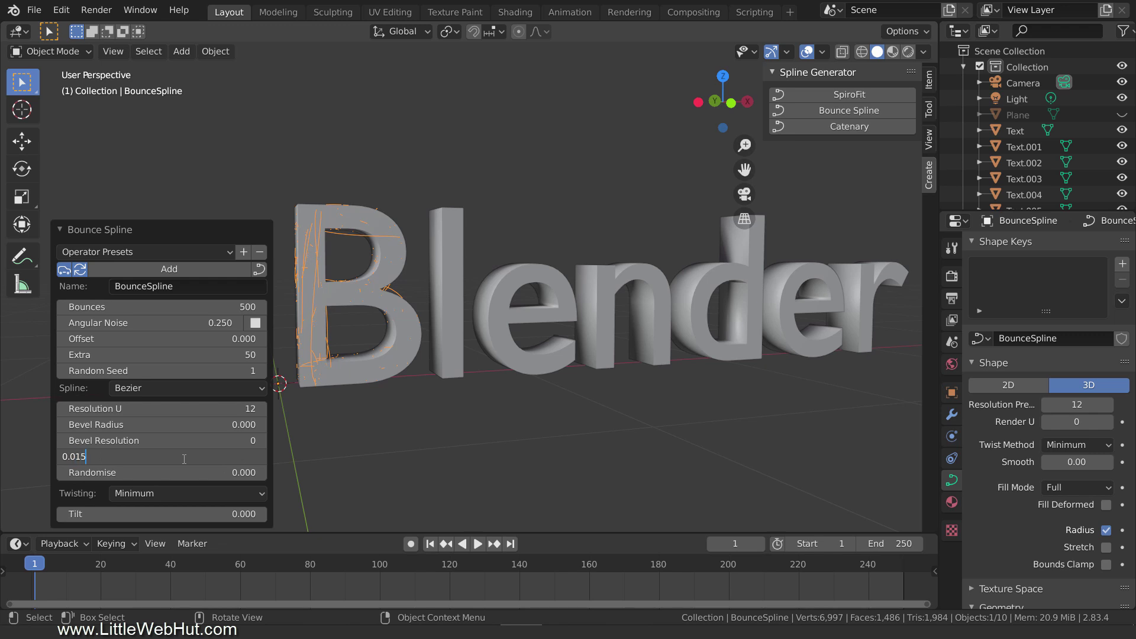
key("Return")
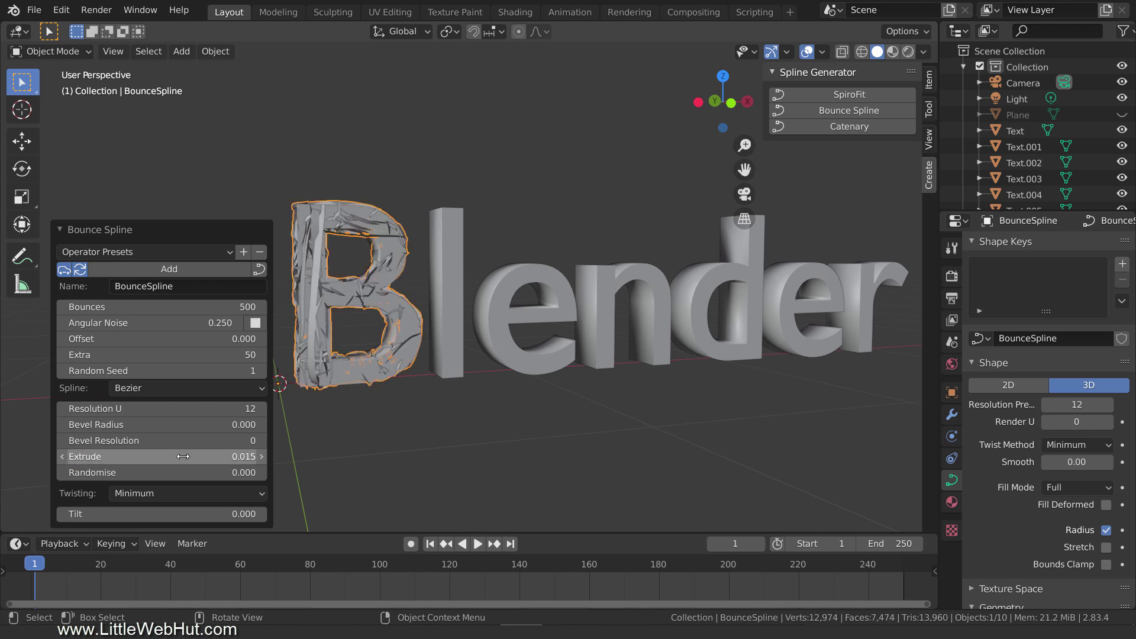
left_click(71, 232)
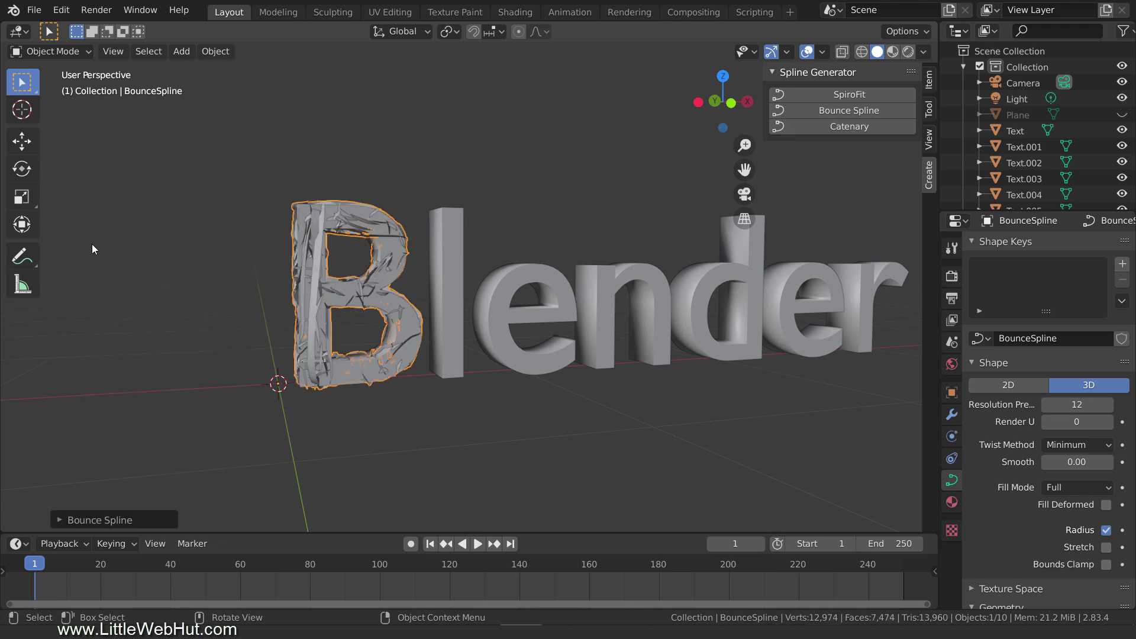
Give the B's spline a new material named 'paper' with Roughness 1.000.
left_click(951, 502)
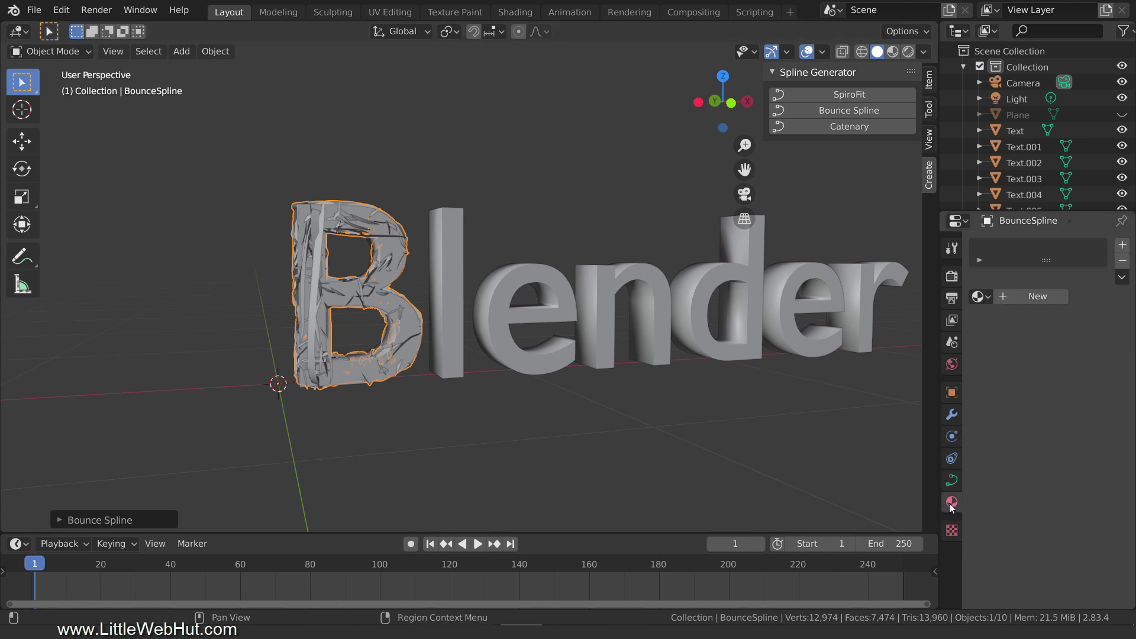
left_click(1029, 297)
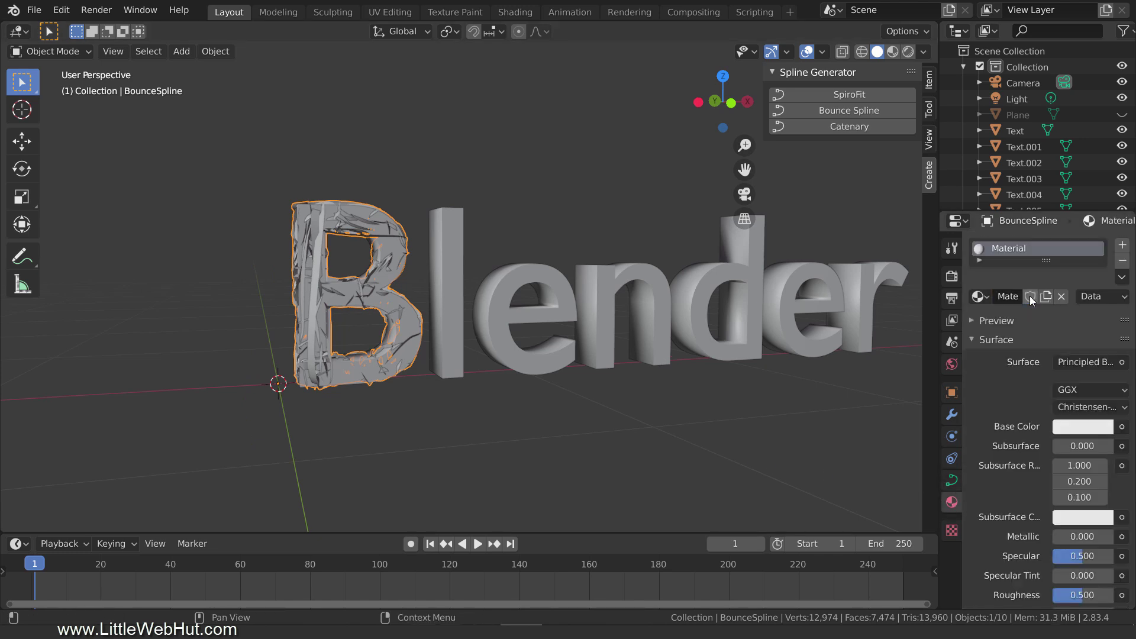
double_click(1016, 249)
type("paper")
key("Return")
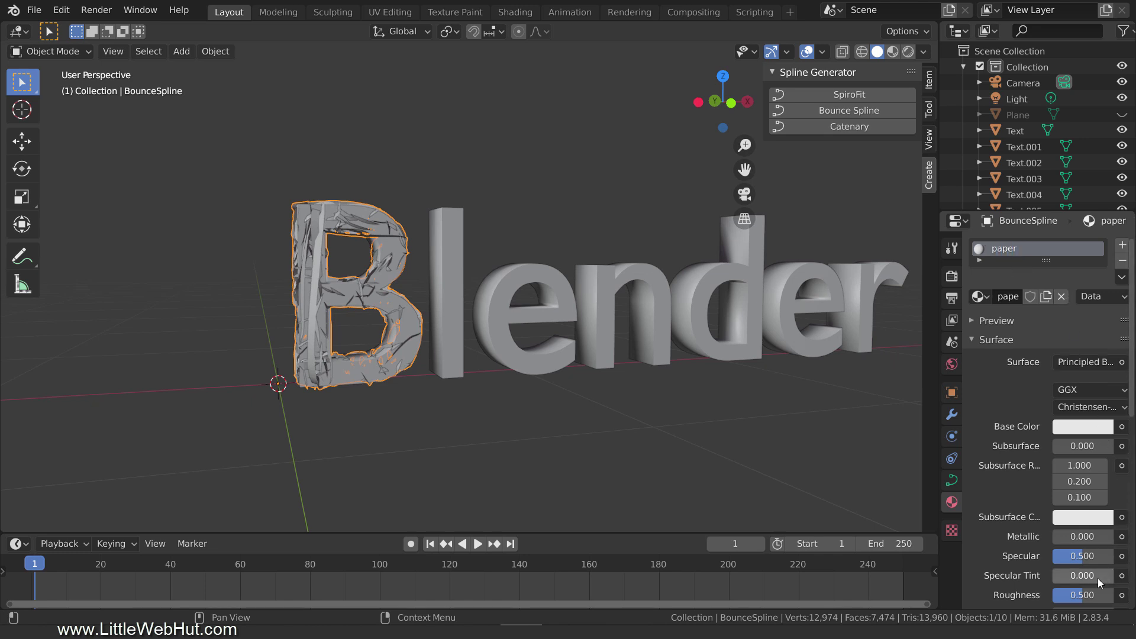
left_click_drag(1087, 596, 1116, 599)
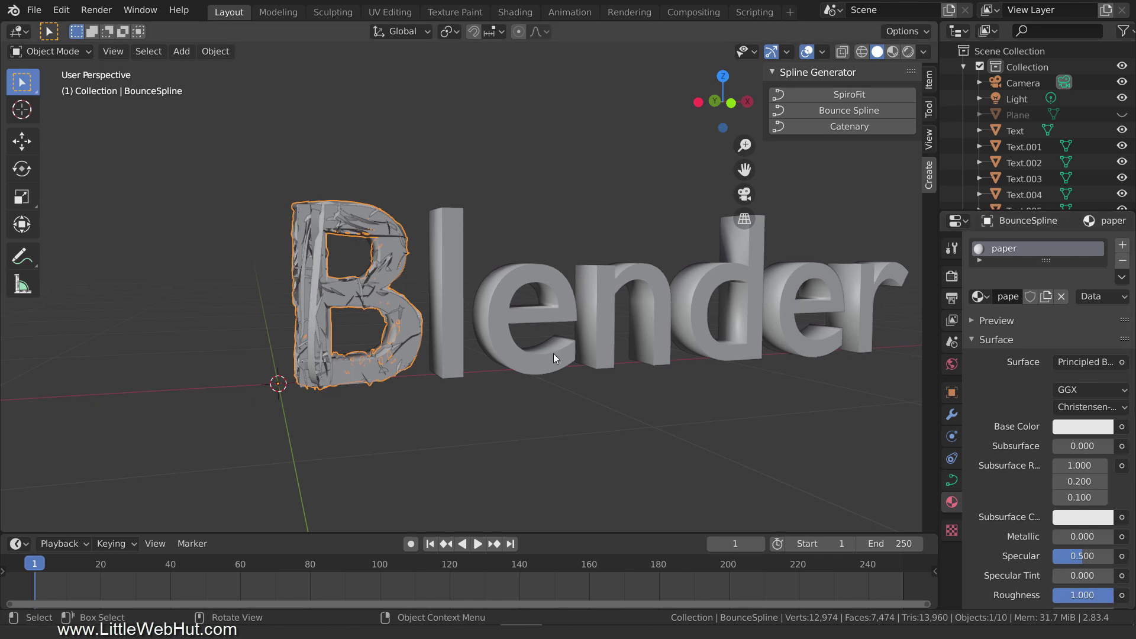
left_click(450, 279)
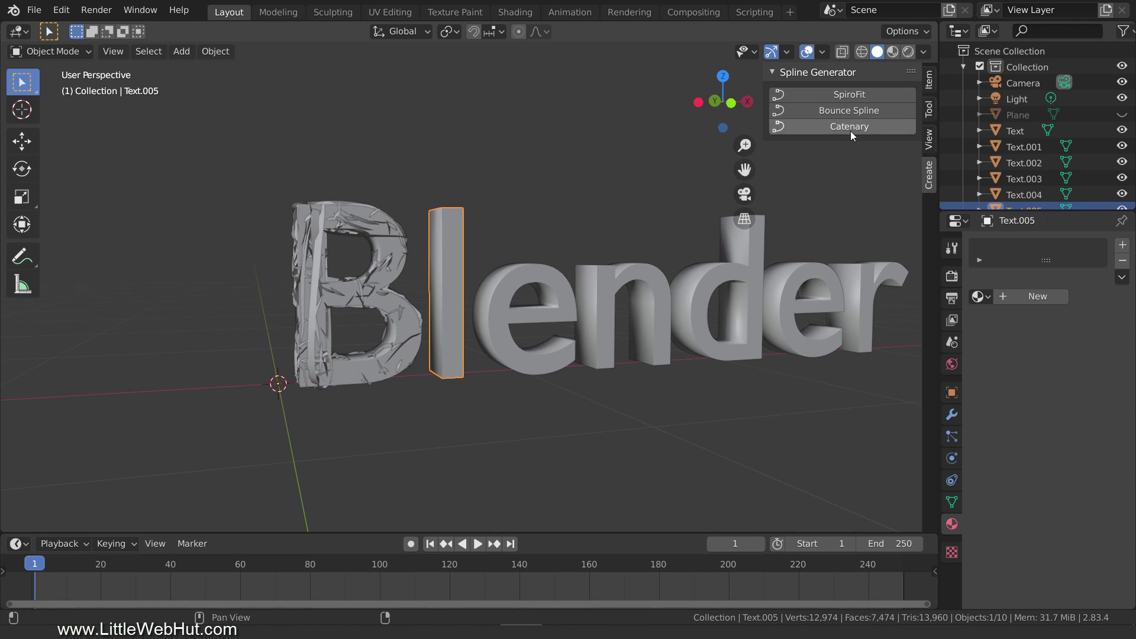
Wrap the letter l in a Bounce Spline and assign it the paper material.
left_click(893, 113)
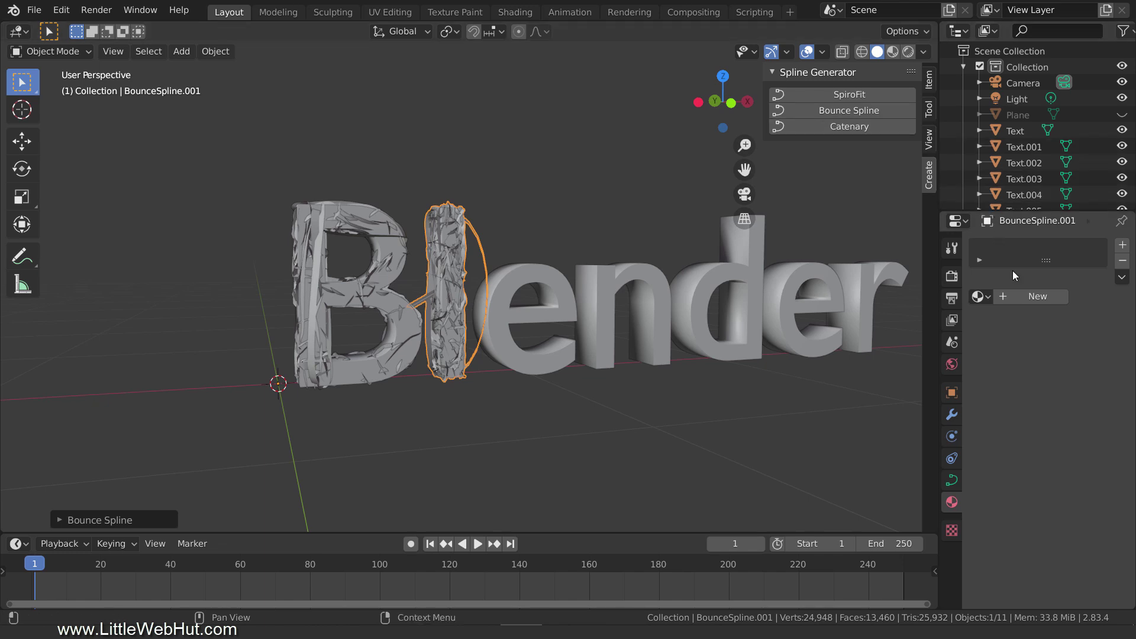
left_click(1021, 292)
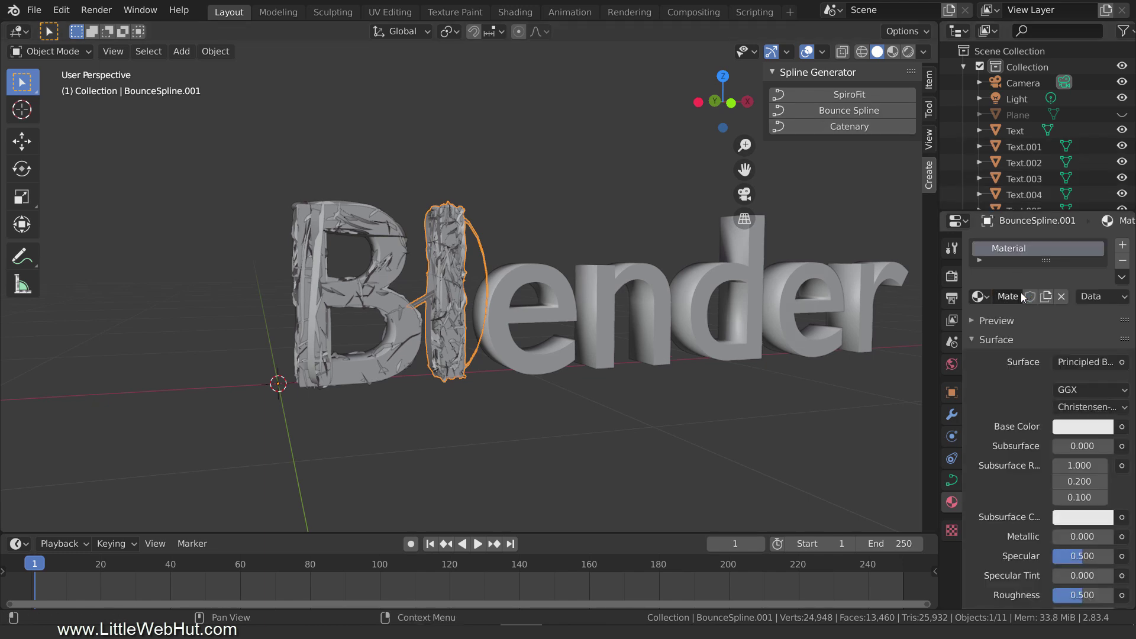
left_click(979, 297)
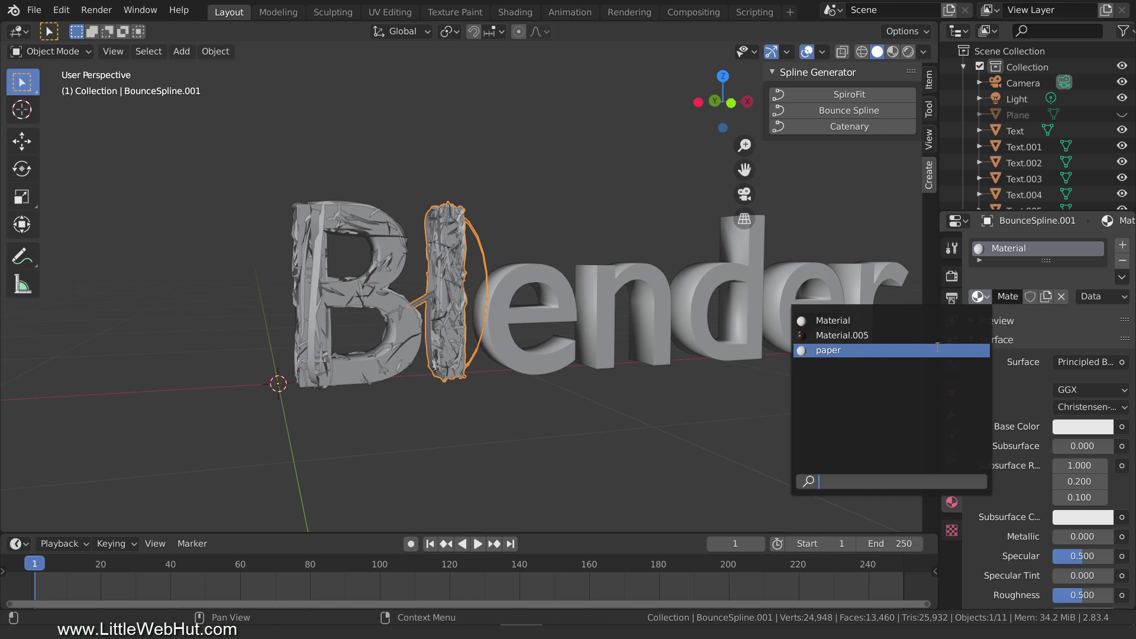
left_click(937, 348)
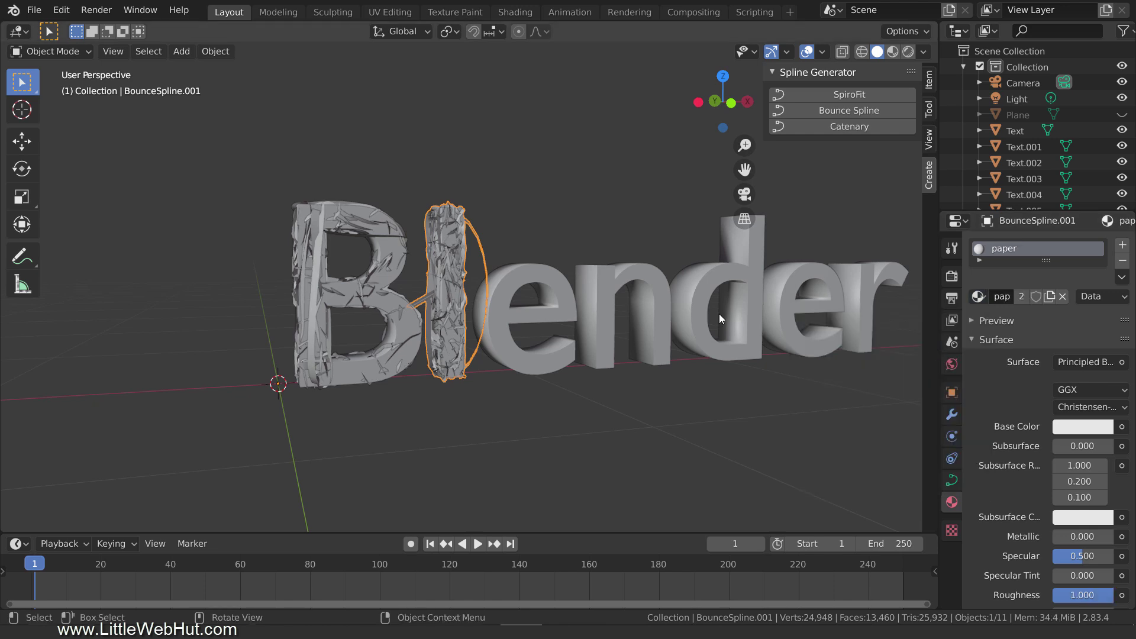
Select the letter e and wrap it in a Bounce Spline.
left_click(563, 297)
left_click(882, 110)
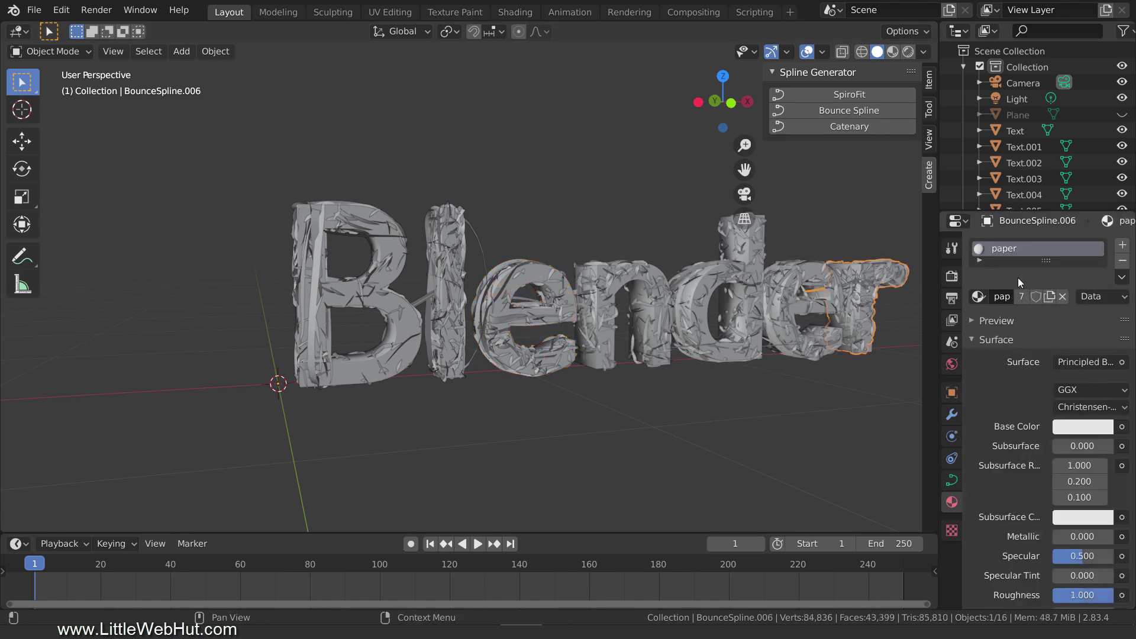
scroll(1027, 90, "down", 3)
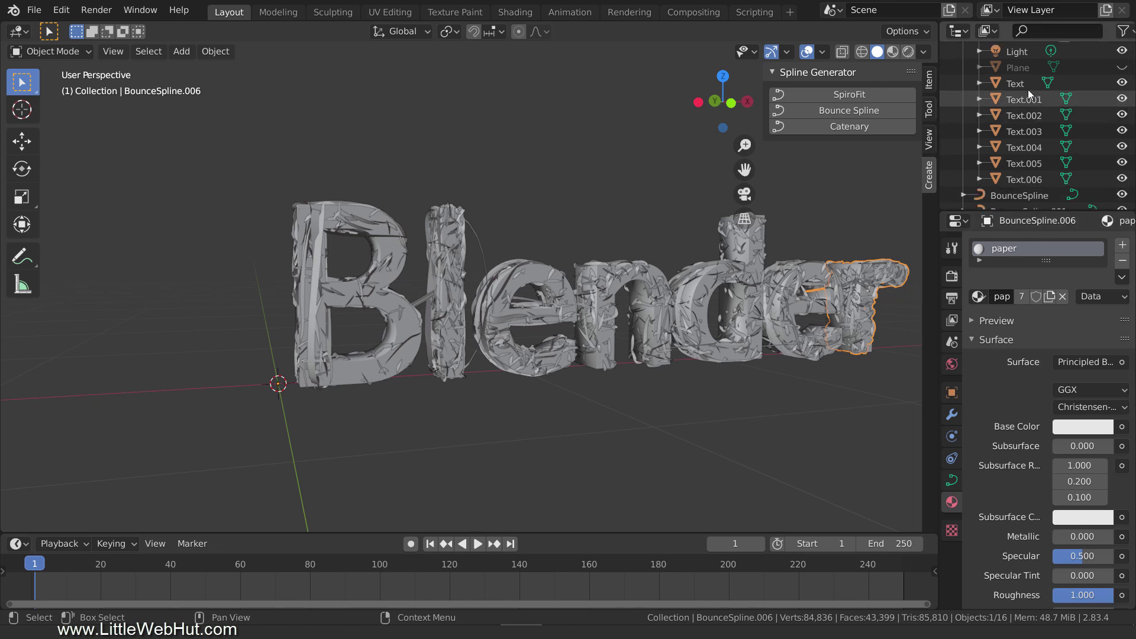